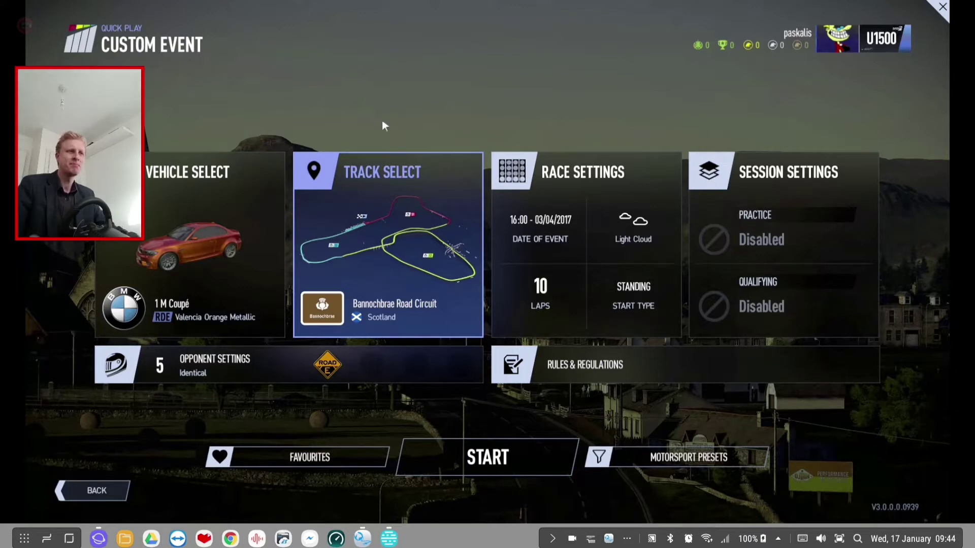
Start the Bannochbrae Road Circuit custom event and load its 10-lap, six-car starting grid
key(Down)
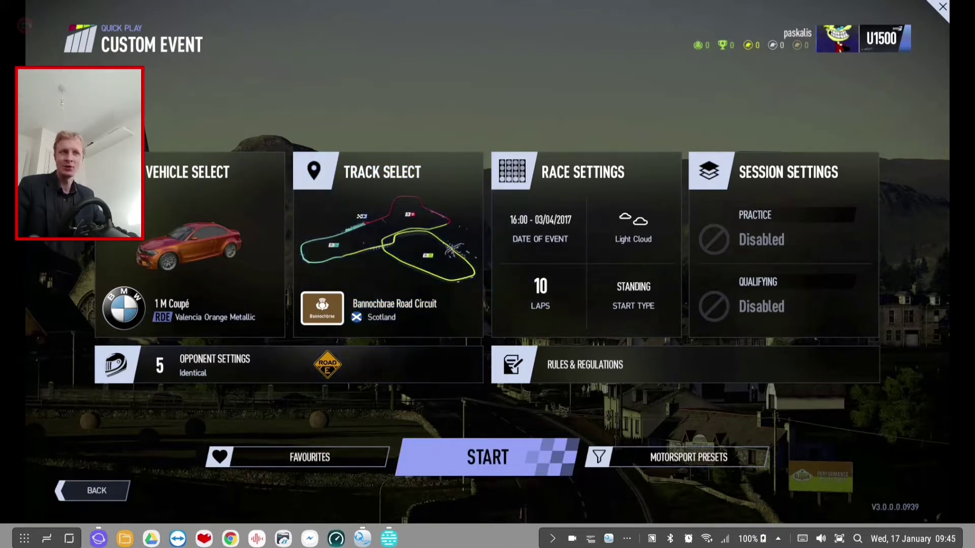
click(30, 531)
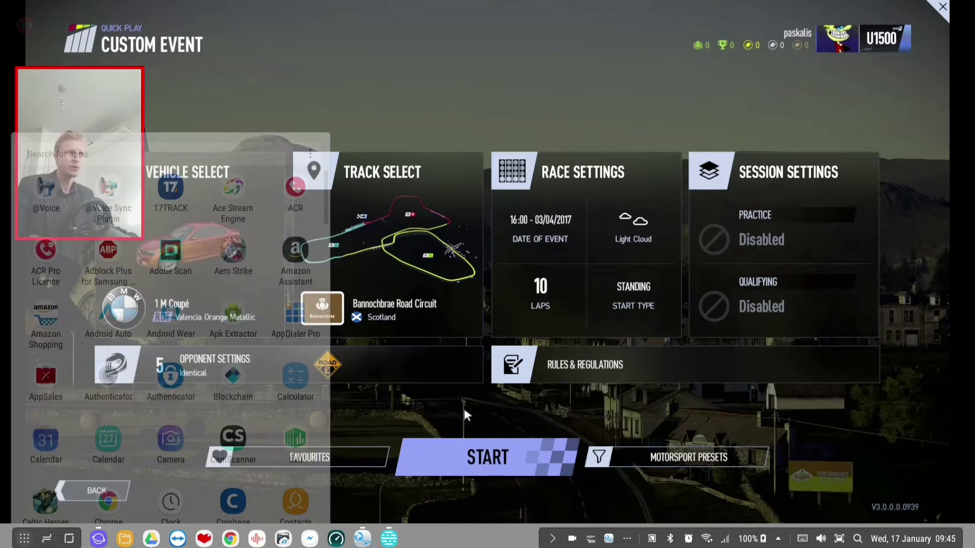
click(480, 456)
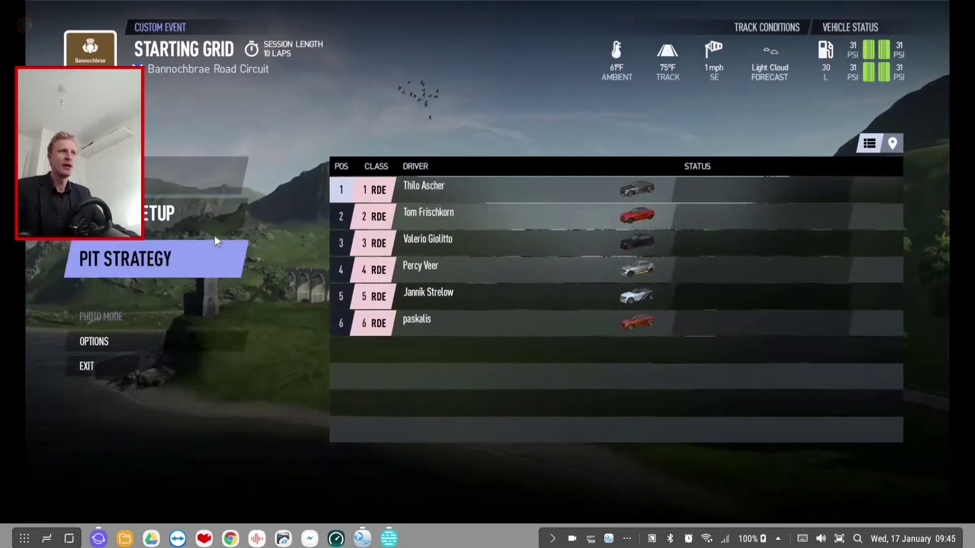
Start the Bannochbrae race from the checkered banner on the Starting Grid screen
click(203, 184)
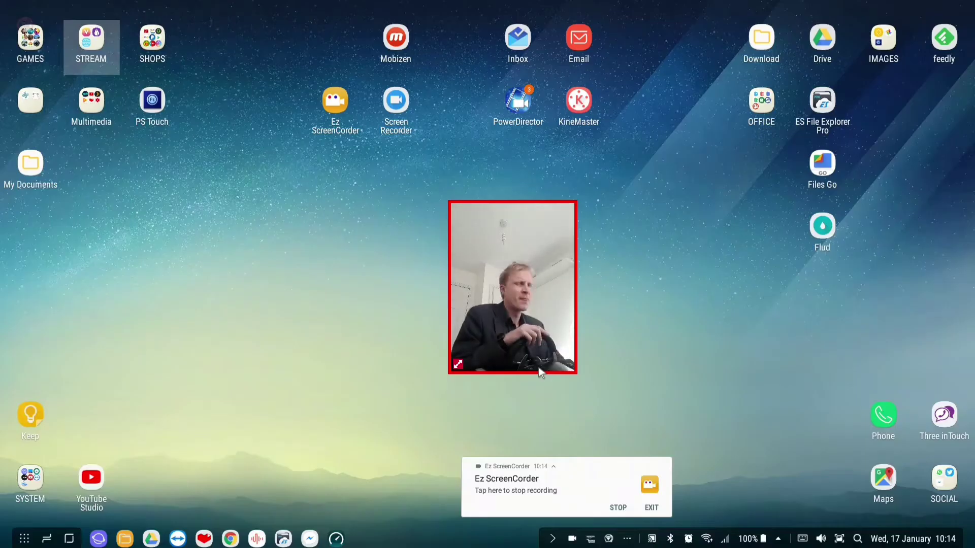
Drag the webcam overlay aside on the DeX desktop
drag(462, 297, 63, 305)
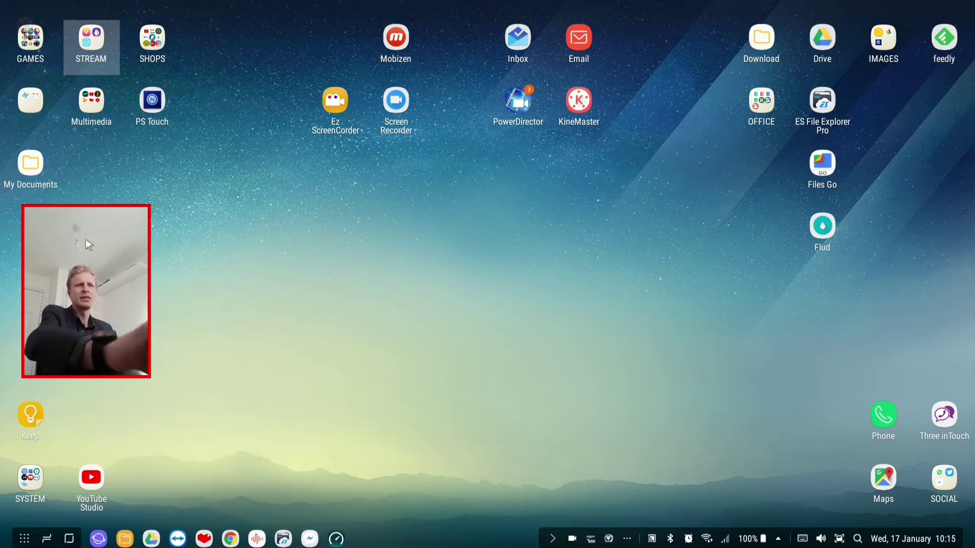
Open Play Store from the SHOPS folder, search 'virtual here' and open VirtualHere USB Server
click(156, 48)
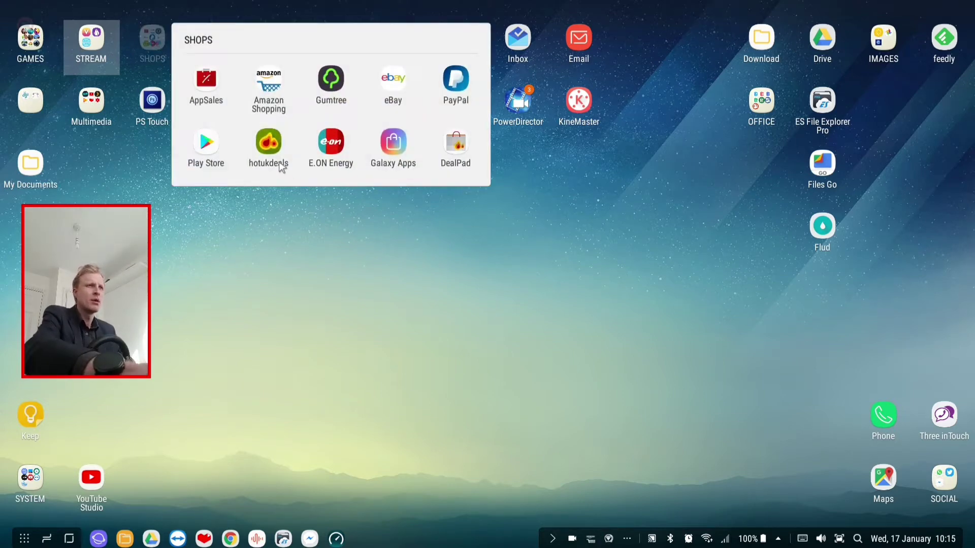
click(257, 194)
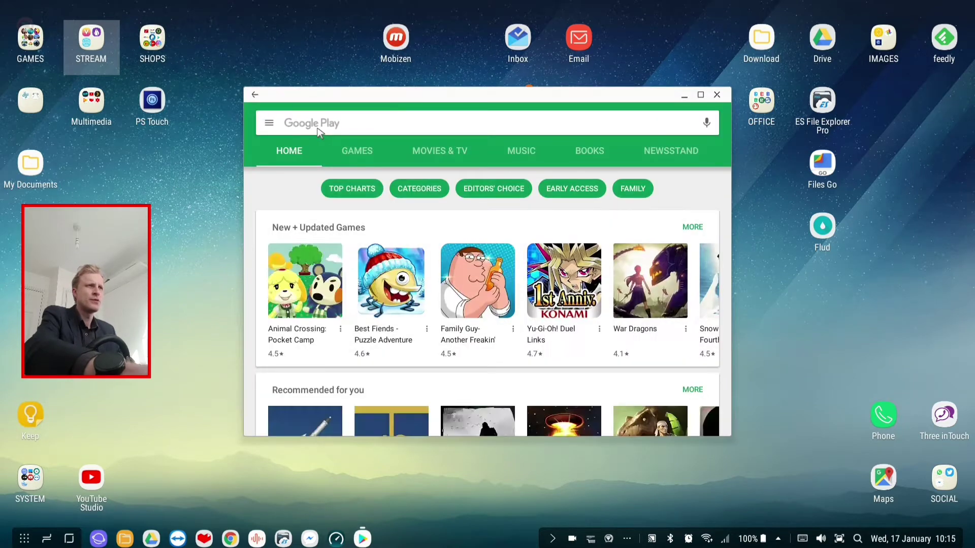
click(320, 127)
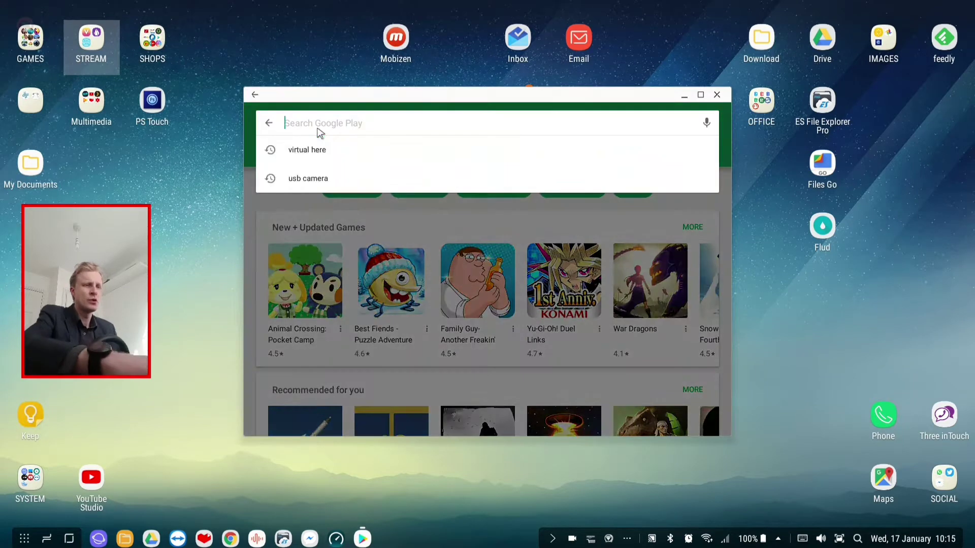
text(virtual here)
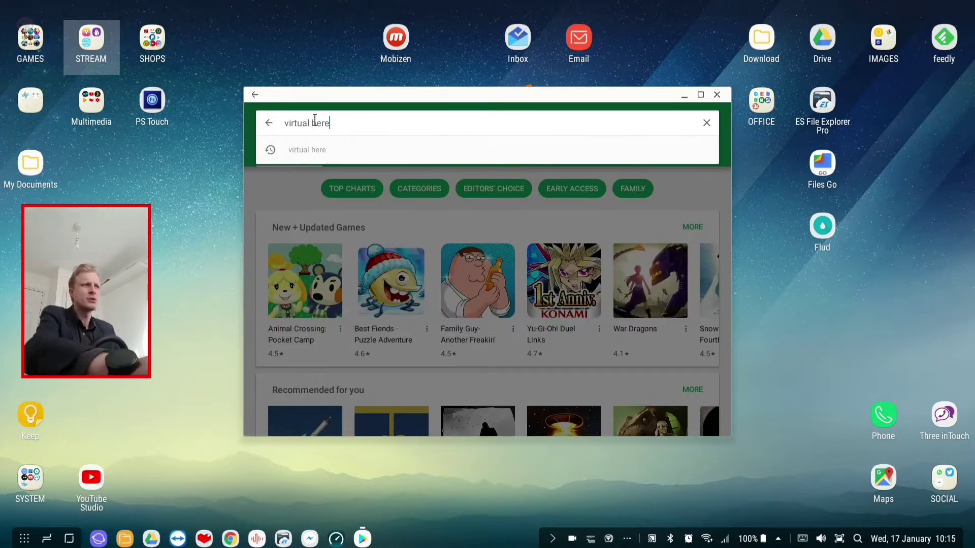
click(316, 150)
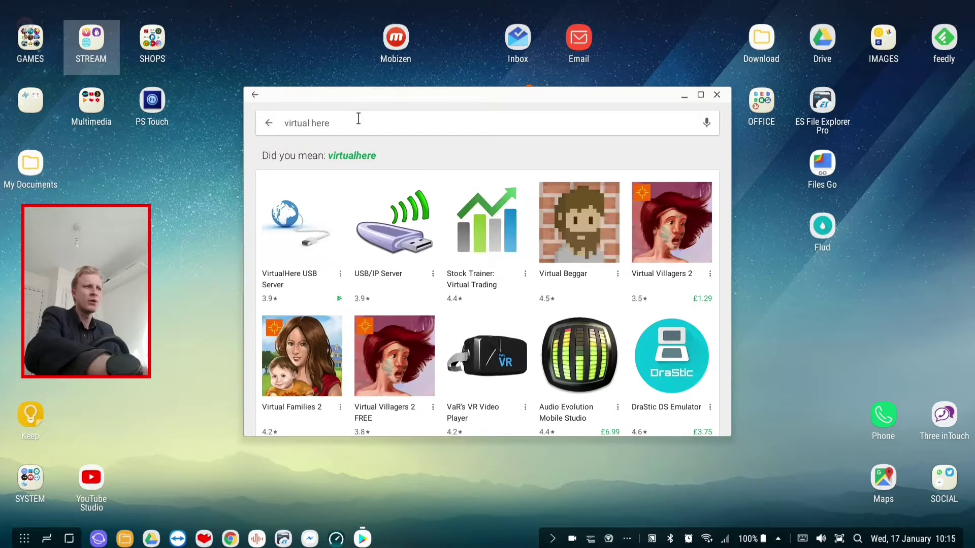
click(306, 226)
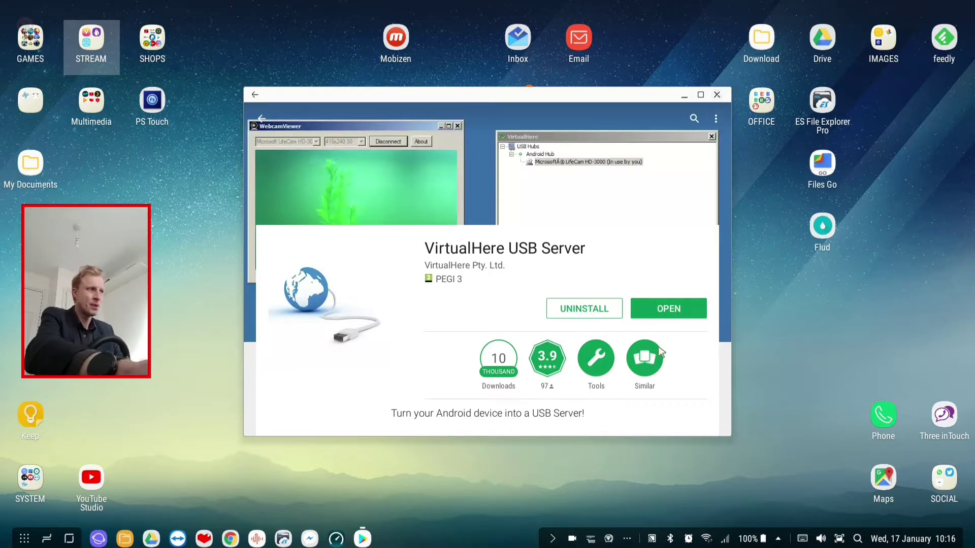
Launch VirtualHere USB Server, close Play Store, allow the USB device, then switch to Parsec
click(666, 311)
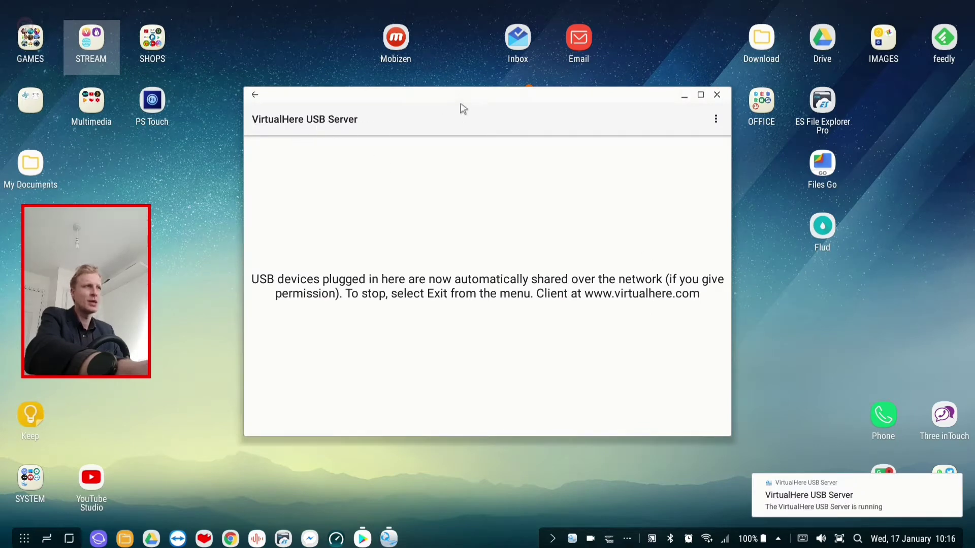
right_click(364, 538)
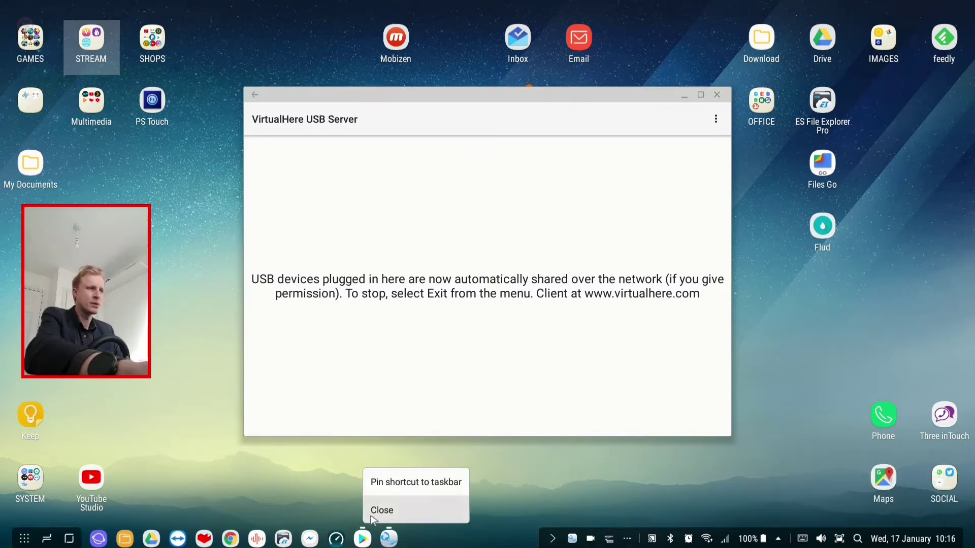
click(383, 504)
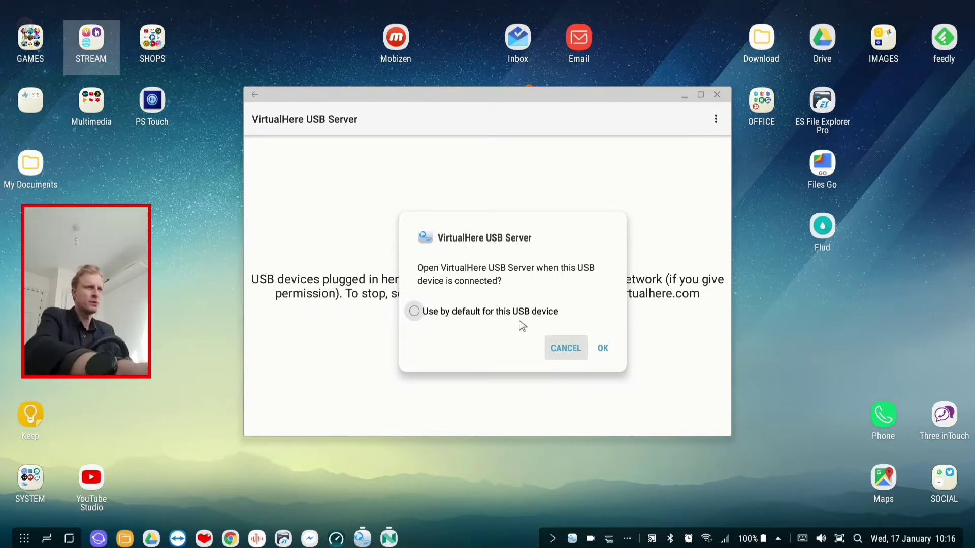
click(600, 348)
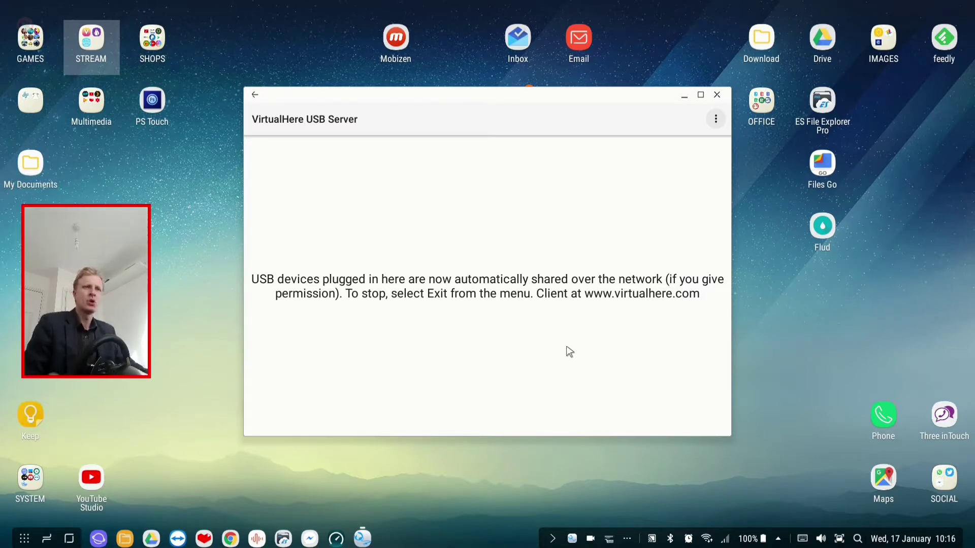
click(95, 44)
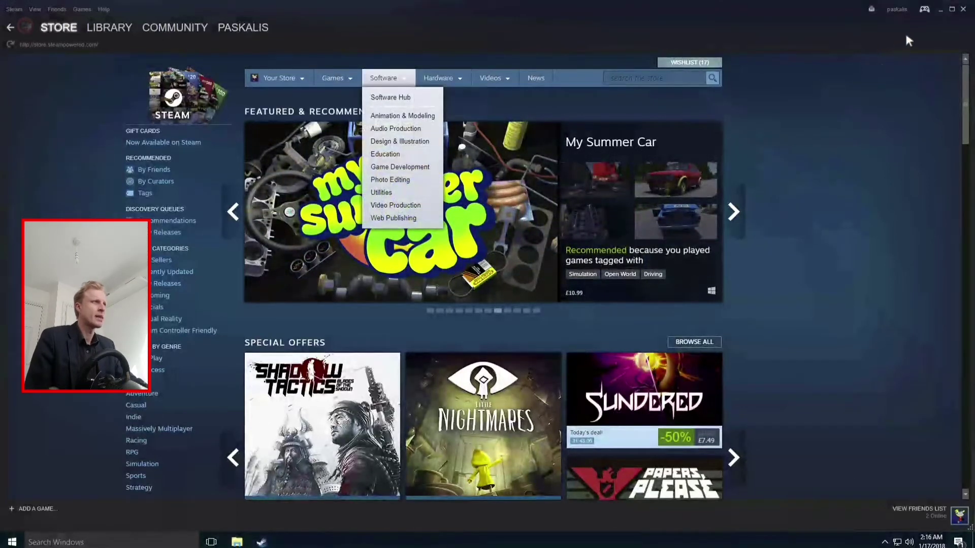
Minimise Steam in the Parsec stream to reveal the cloud PC's Windows desktop
click(939, 8)
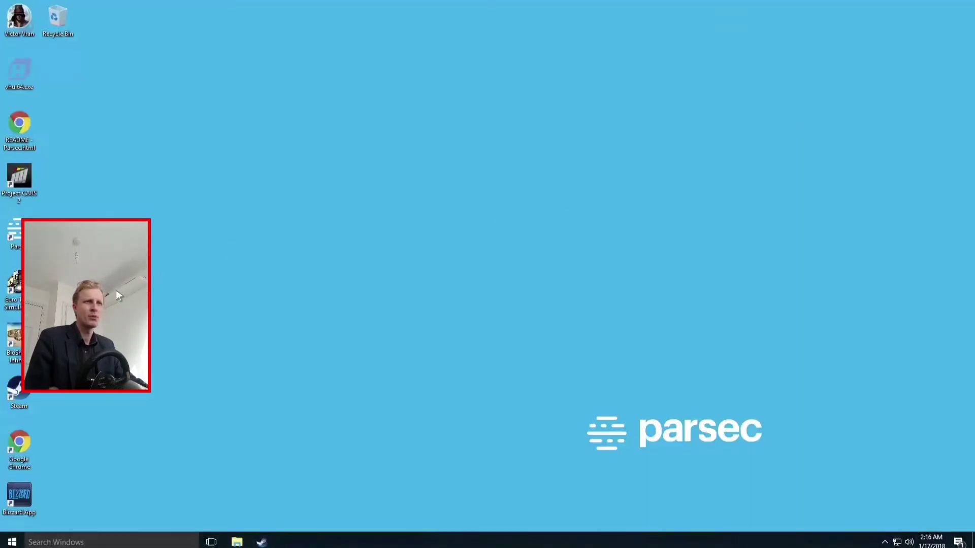
drag(117, 290, 187, 176)
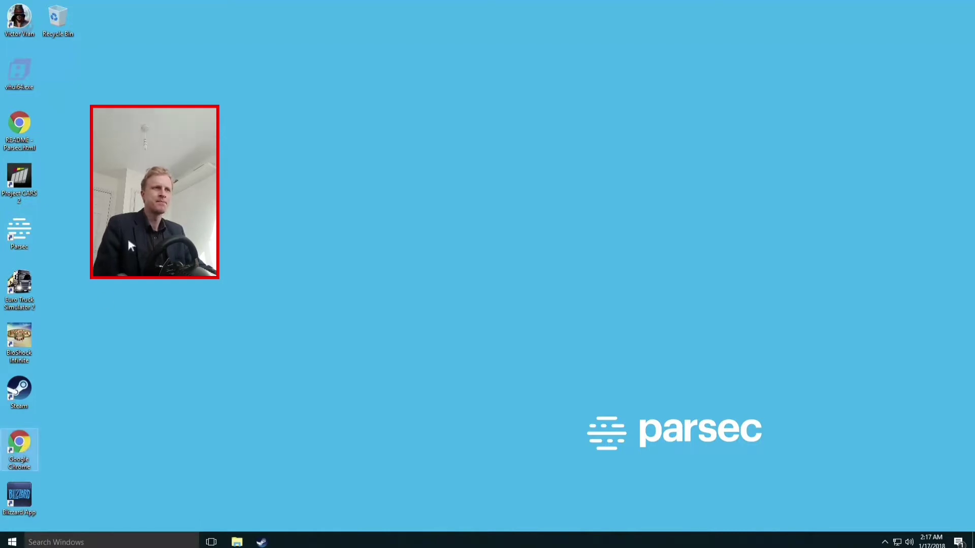
In Chrome, search 'virtualhere', open the VirtualHere USB Client page, then close Chrome
key(Return)
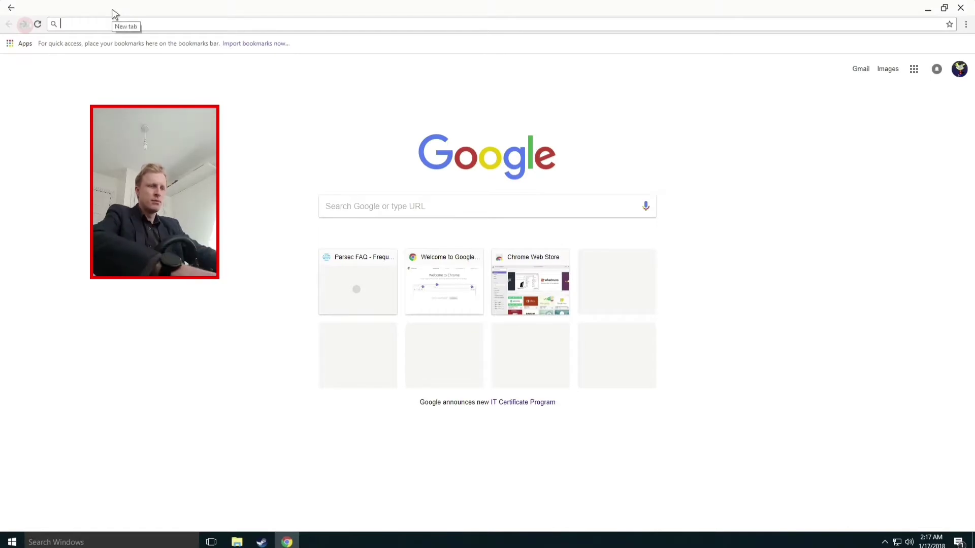
text(virtualhere)
key(Return)
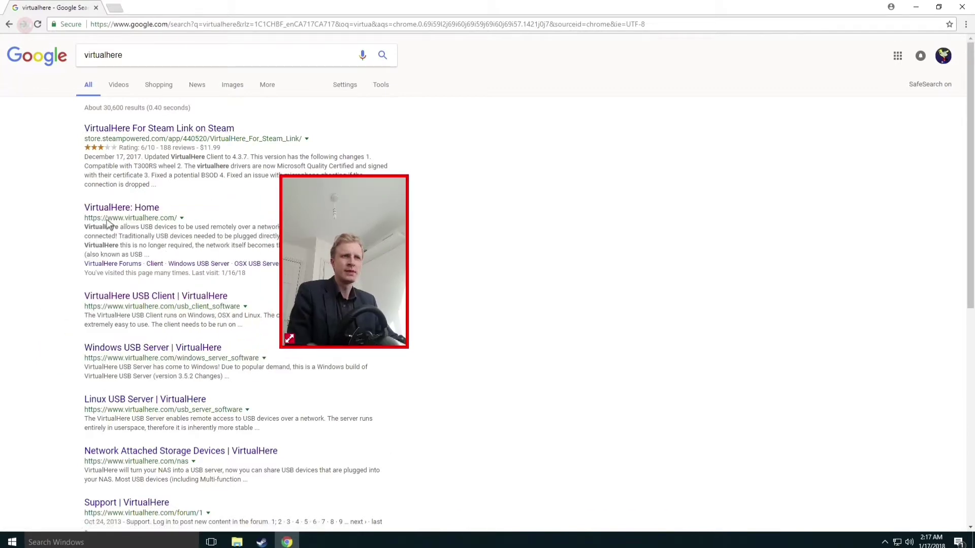
click(136, 208)
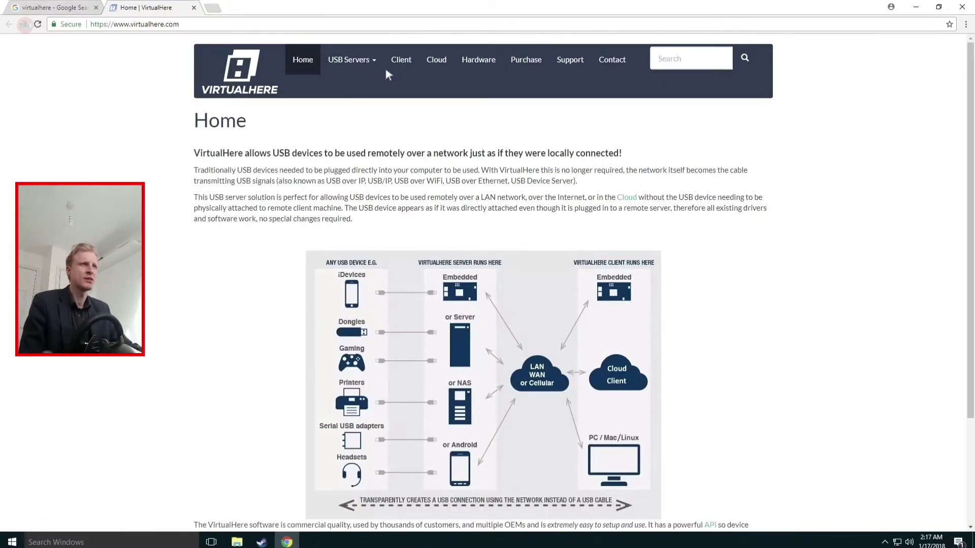
click(398, 59)
scroll(286, 199, down, 6)
scroll(286, 199, up, 4)
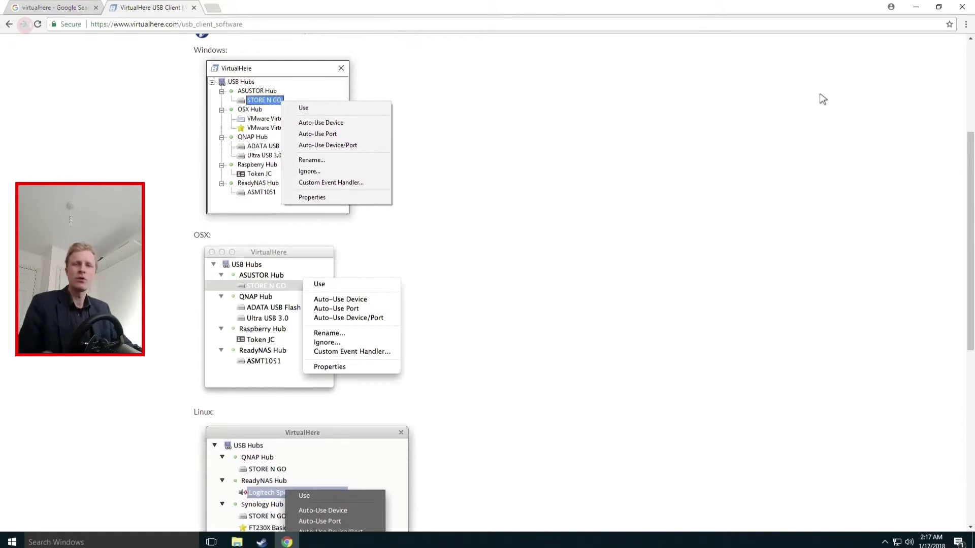
click(961, 8)
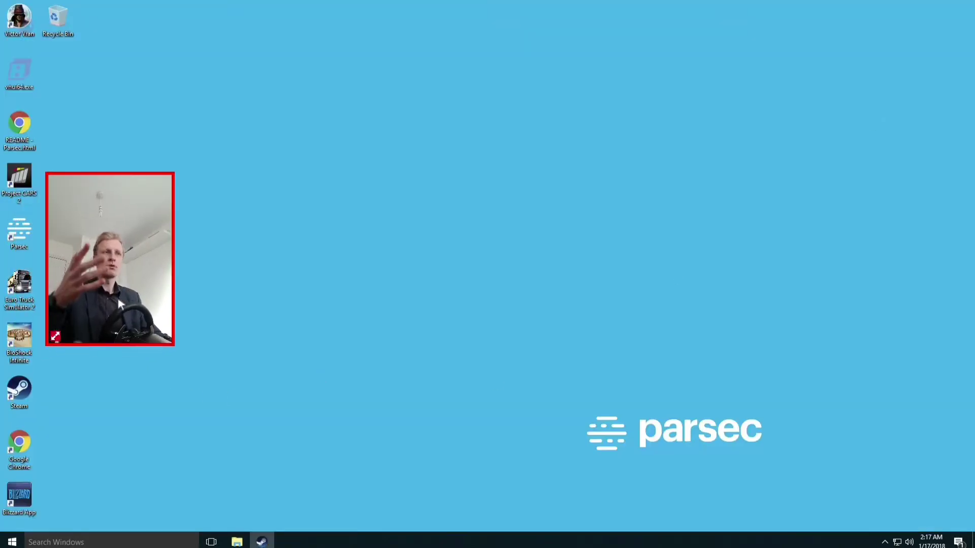
Move vhui64.exe from Downloads onto the cloud PC desktop and close File Explorer
key(super+e)
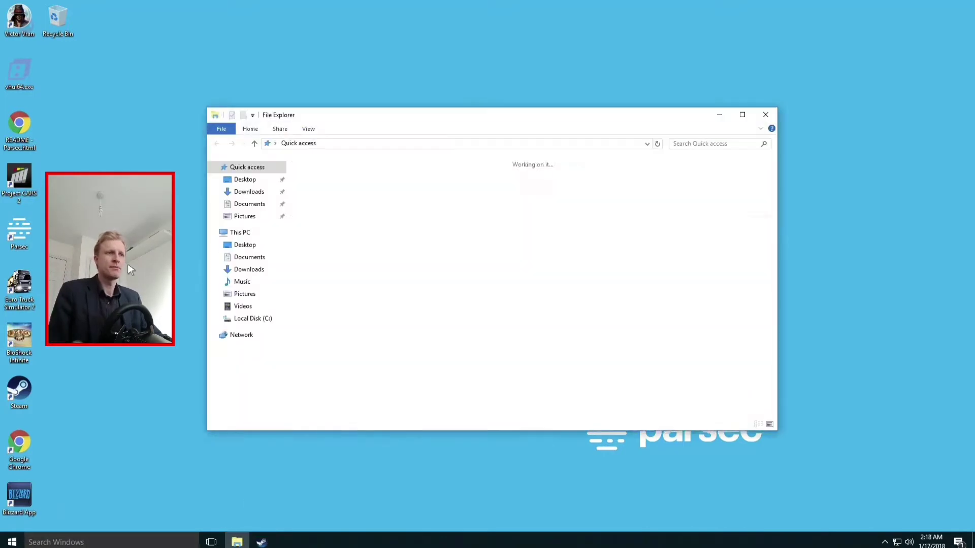
click(254, 192)
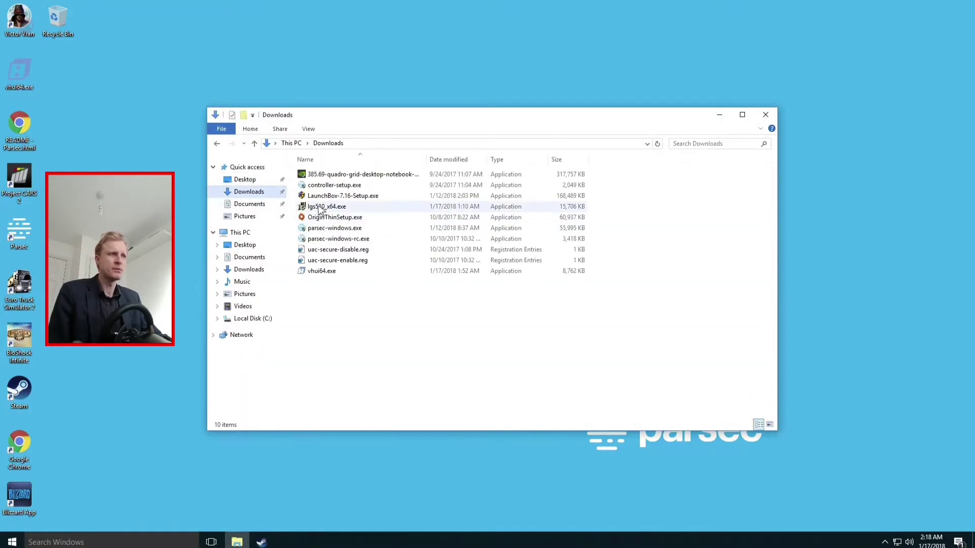
mouse_move(319, 272)
mouse_down()
mouse_move(327, 294)
mouse_move(331, 273)
mouse_up()
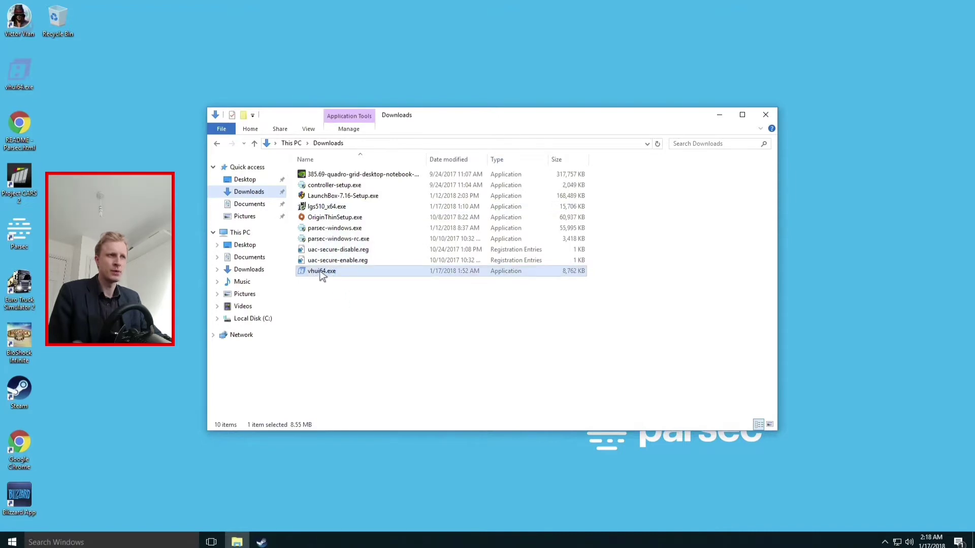
click(20, 76)
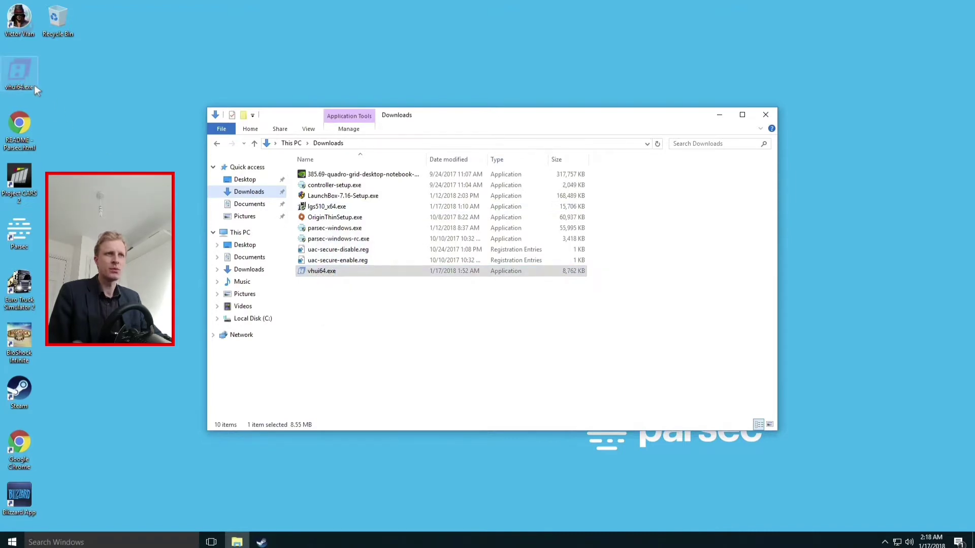
click(765, 115)
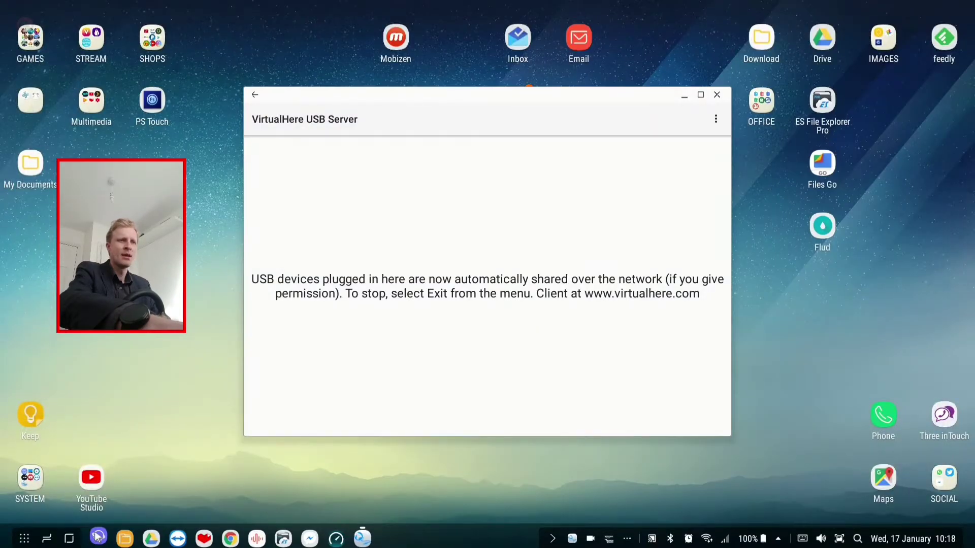
click(98, 536)
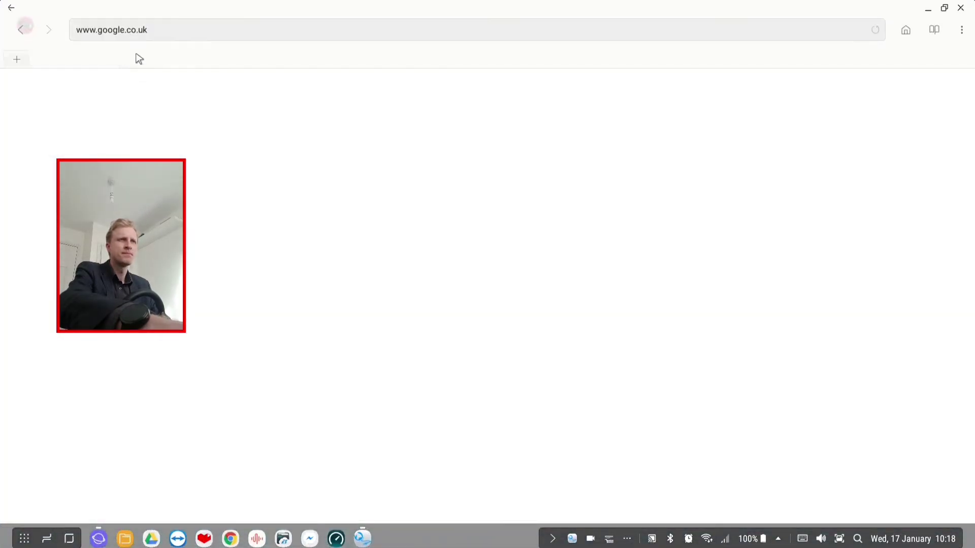
click(128, 59)
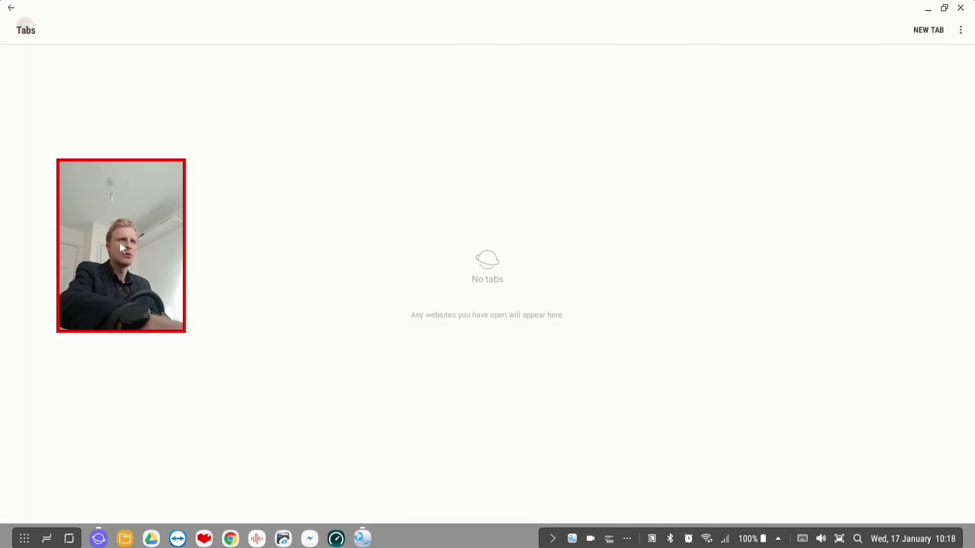
click(928, 29)
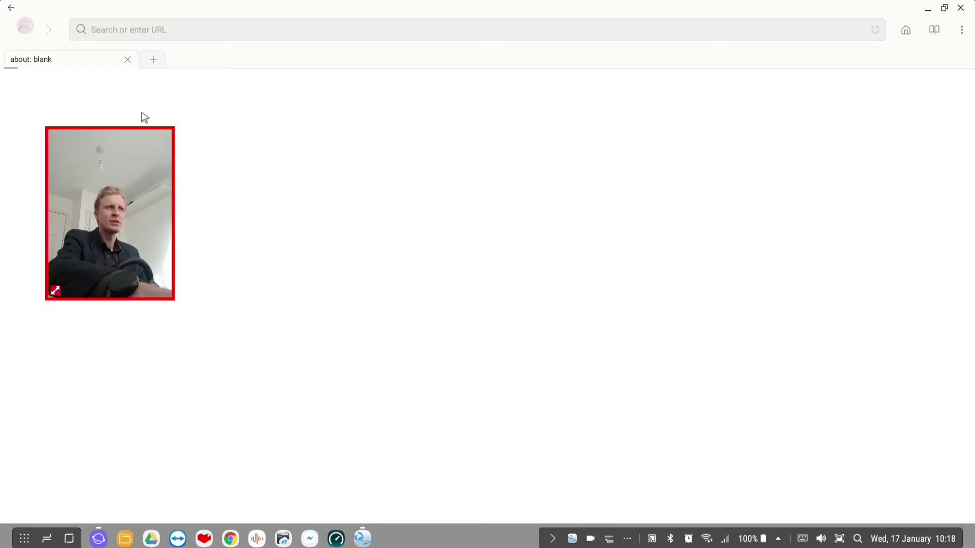
click(143, 31)
text(www.google.co.uk)
key(Return)
Go to the TalkTalk router login at 192.168.1.1, then open Google in a second tab
click(139, 33)
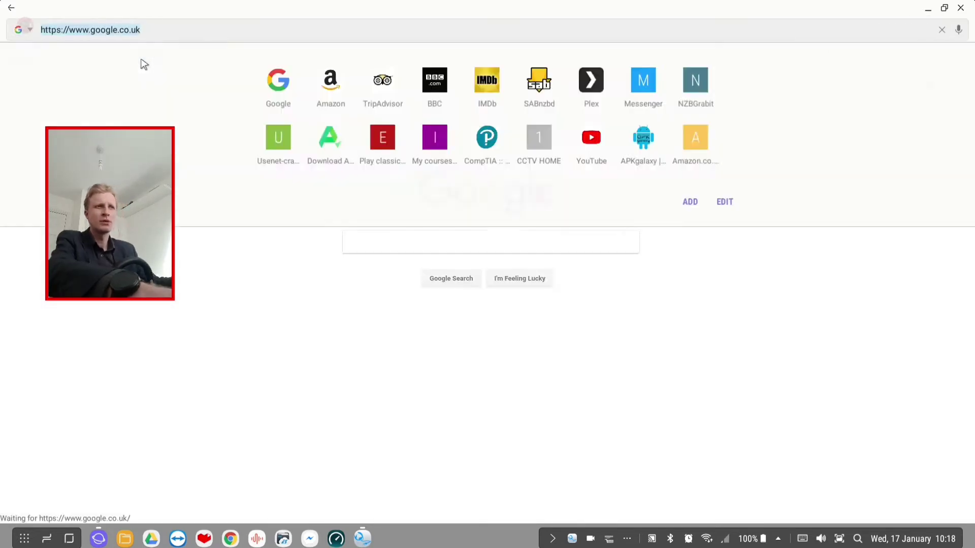
text(192.)
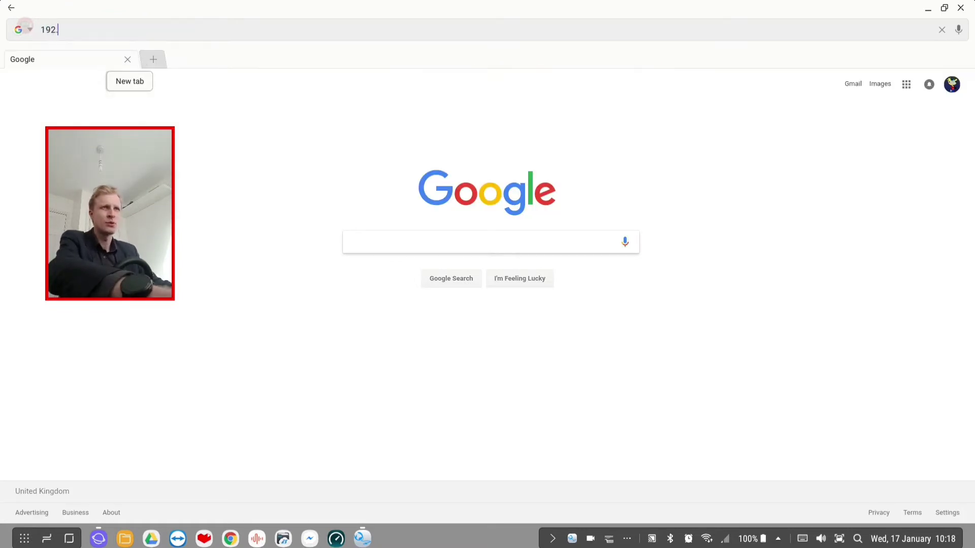
text(168.1.1)
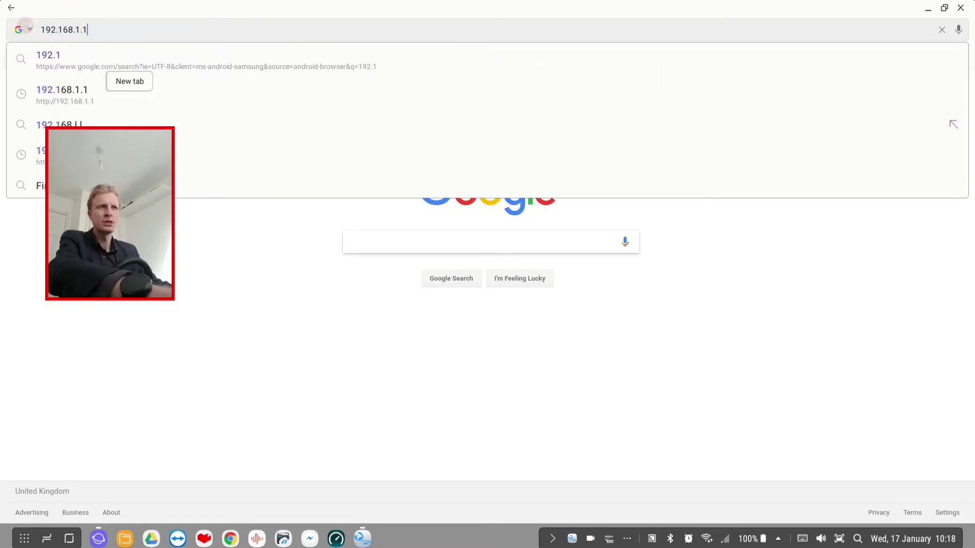
key(Return)
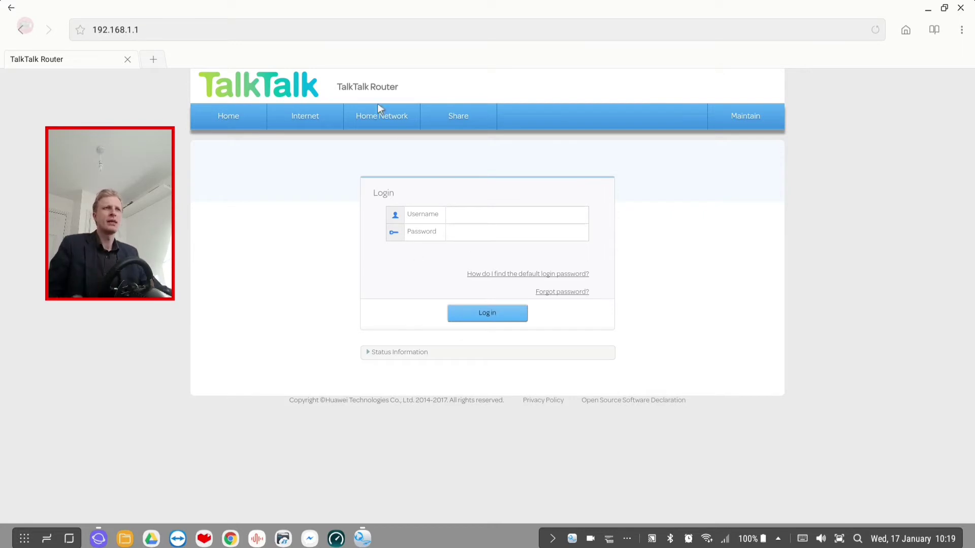
click(154, 61)
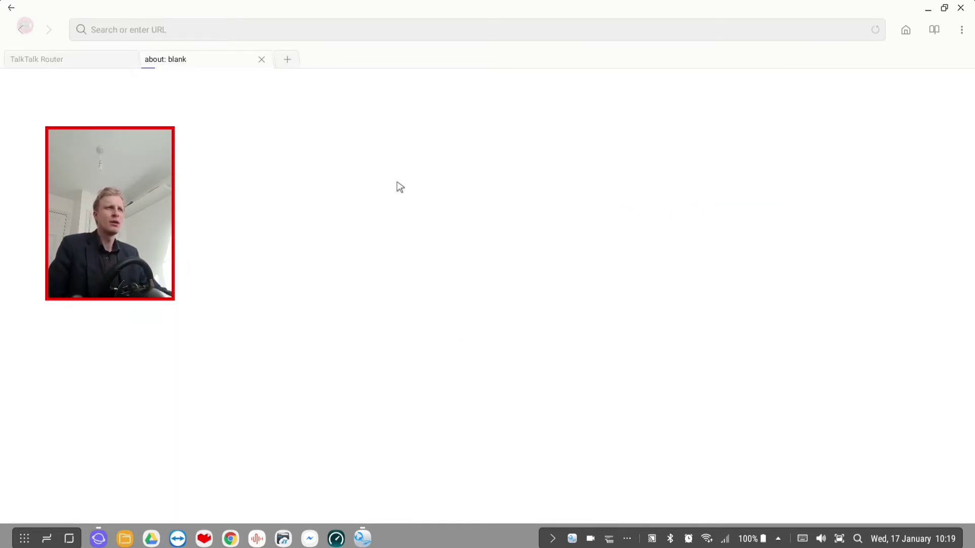
key(alt+Home)
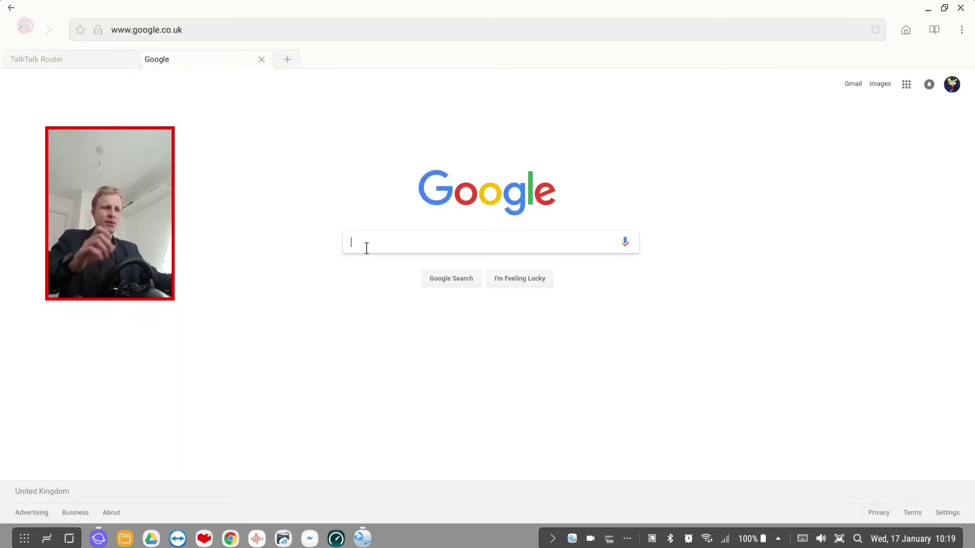
Search Google for 'what is my ip' to read the public IP, then return to VirtualHere USB Server
text(what)
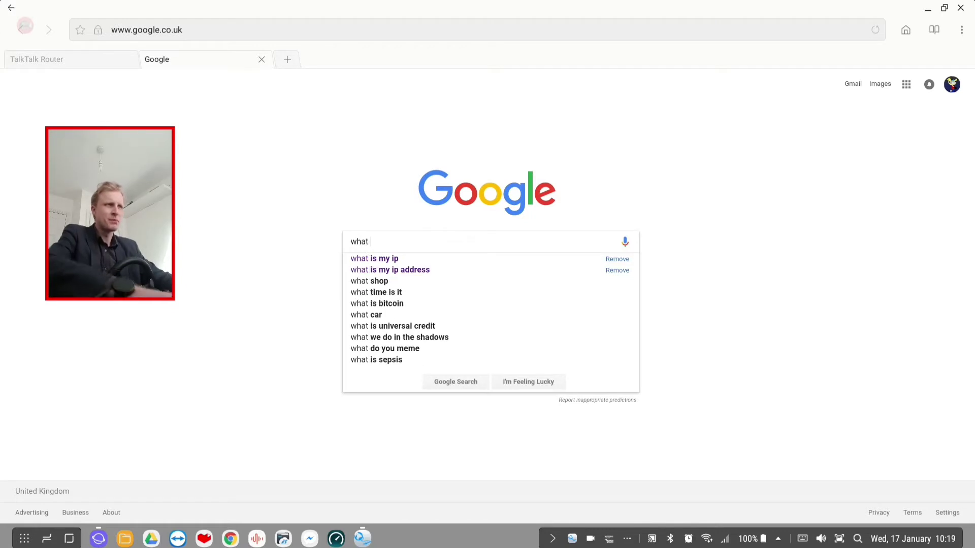
key(Down)
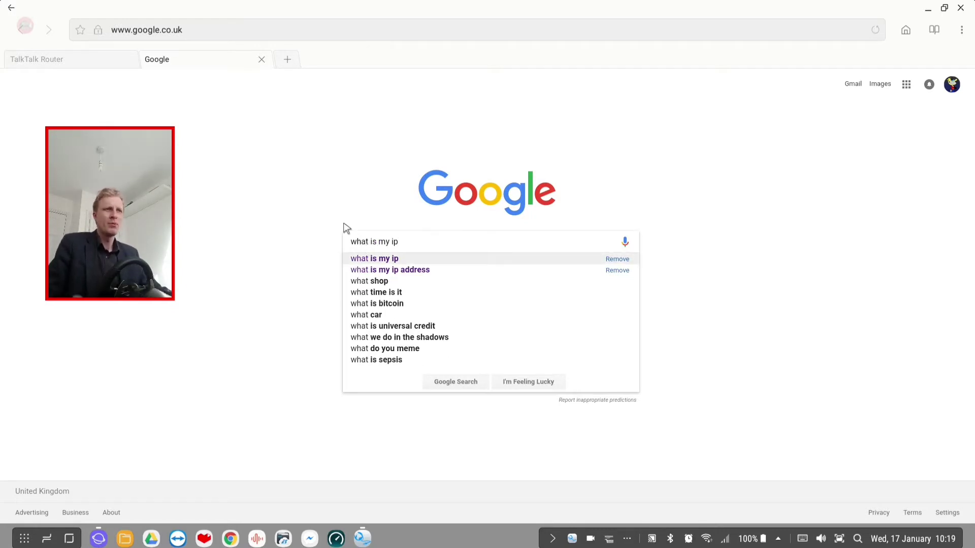
drag(100, 229, 114, 197)
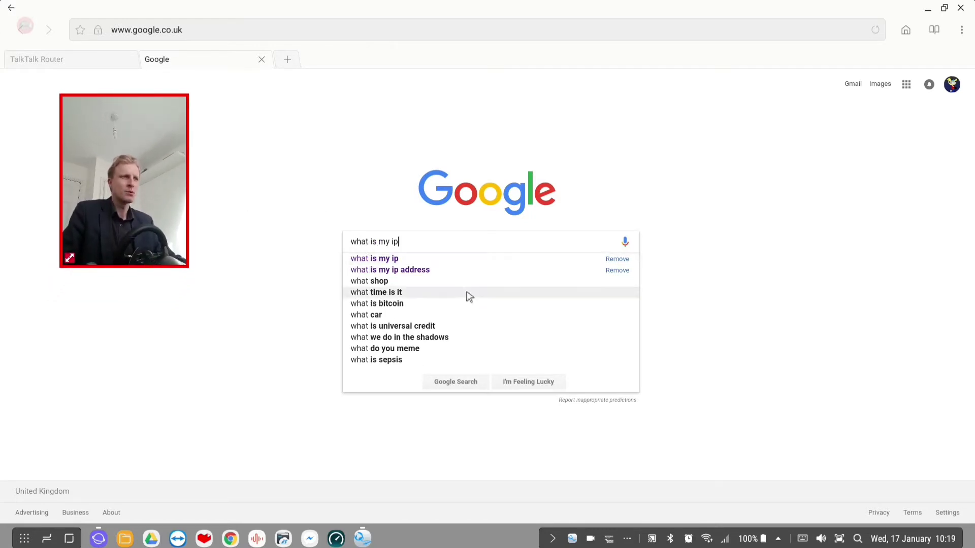
click(393, 262)
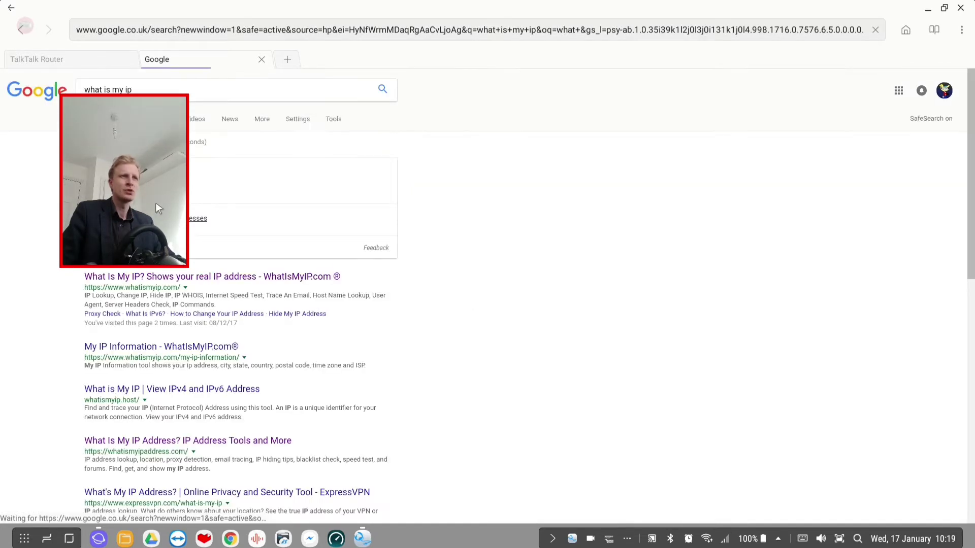
drag(153, 199, 162, 282)
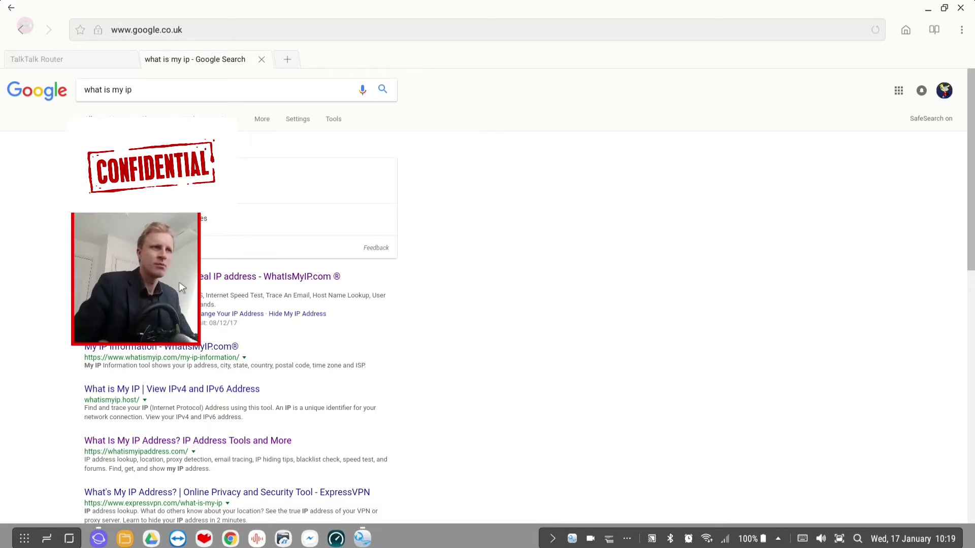
drag(177, 281, 127, 337)
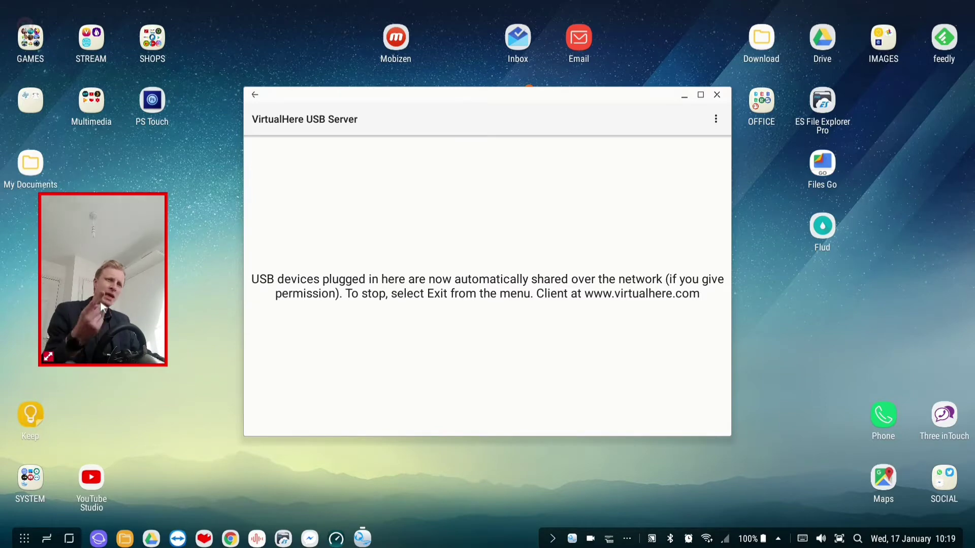
Launch Parsec from the STREAM apps folder and reconnect to the Windows cloud PC
click(87, 48)
click(271, 86)
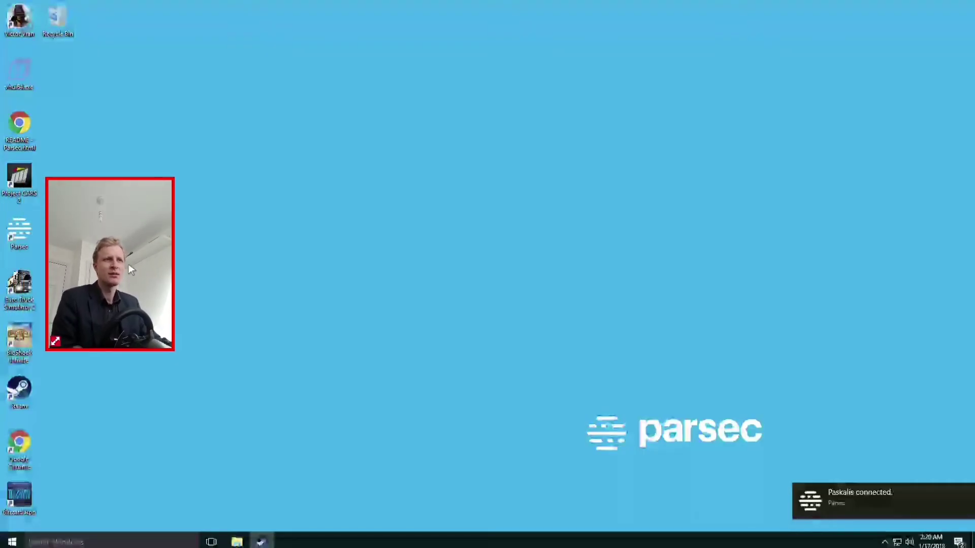
Start VirtualHere Client (vhui64.exe) and open Specify Hubs from the USB Hubs menu
double_click(17, 89)
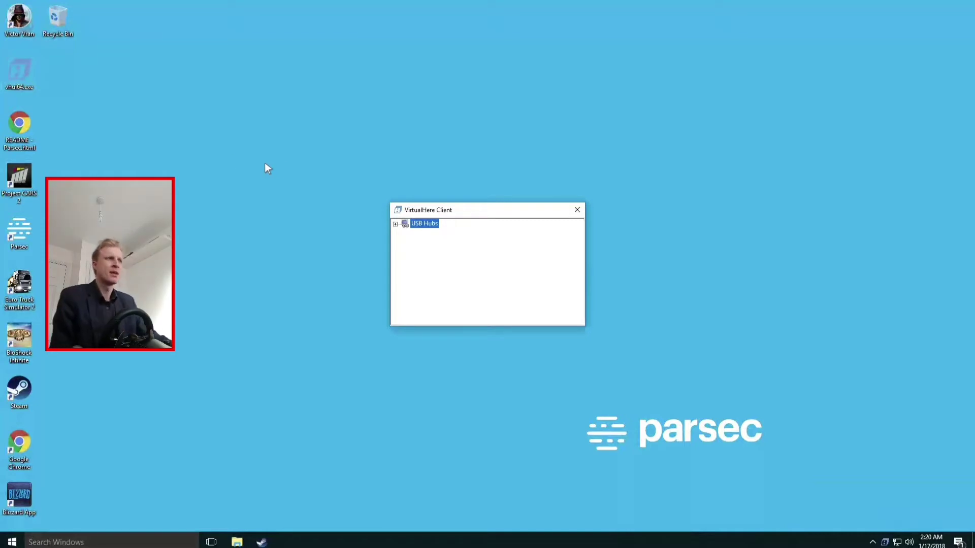
click(396, 224)
click(396, 225)
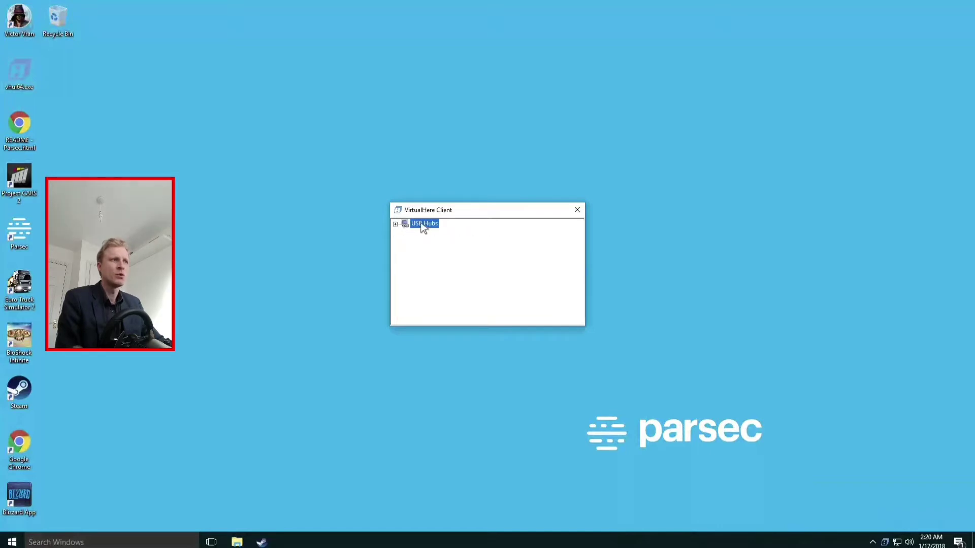
right_click(422, 226)
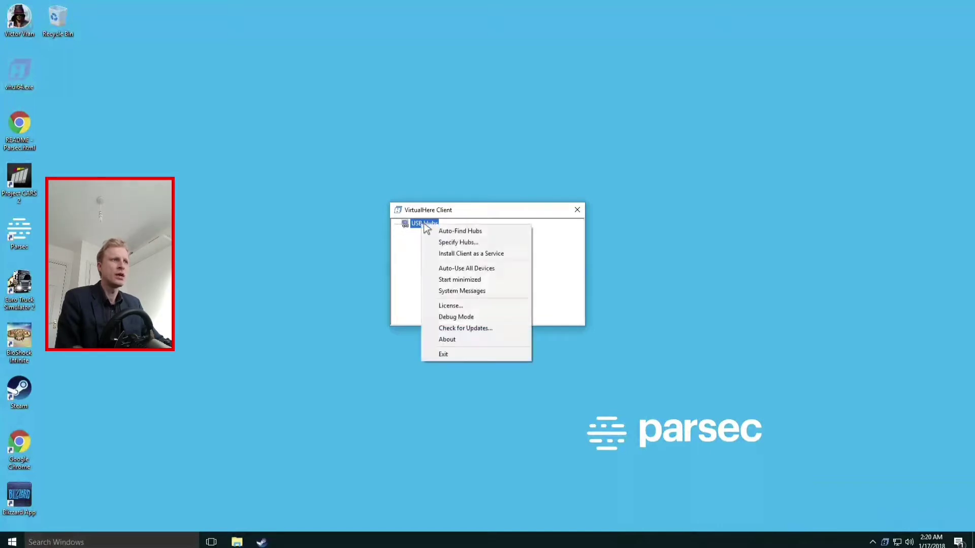
click(450, 240)
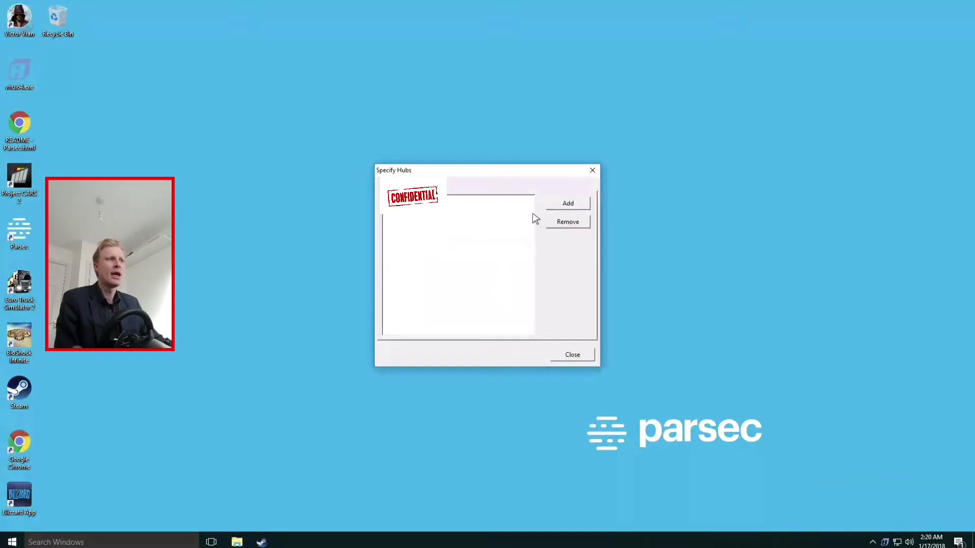
Start adding a hub address, clear the default host name, then cancel and close the hubs list
click(568, 203)
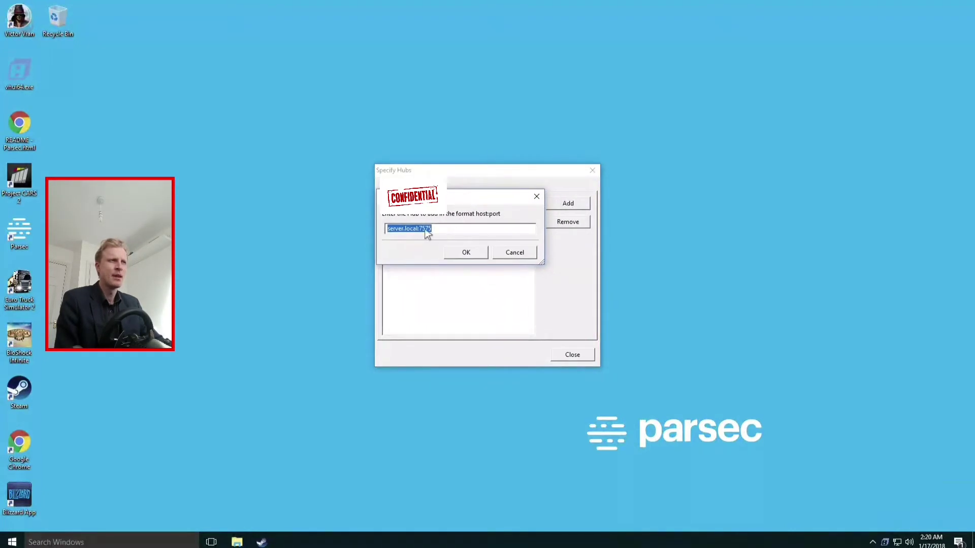
click(419, 229)
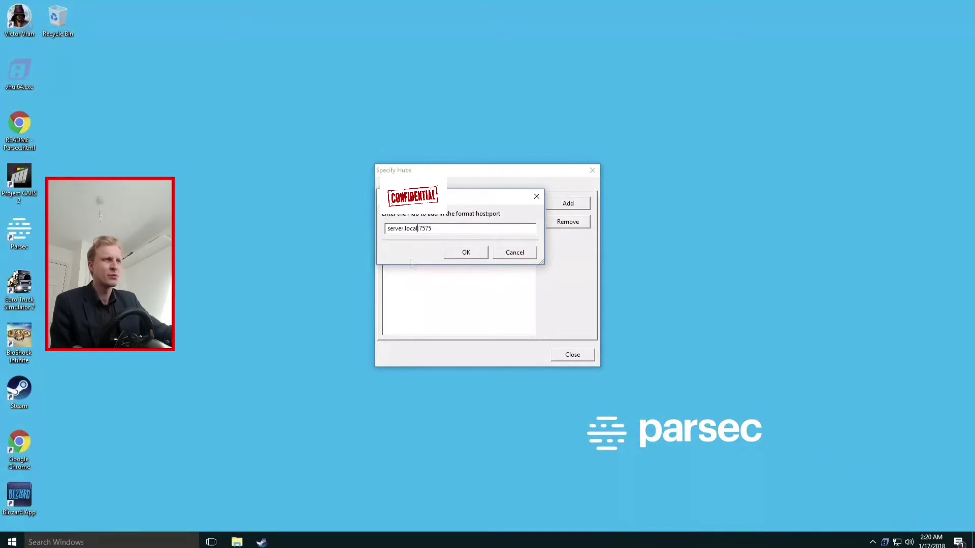
click(386, 229)
key(Delete)
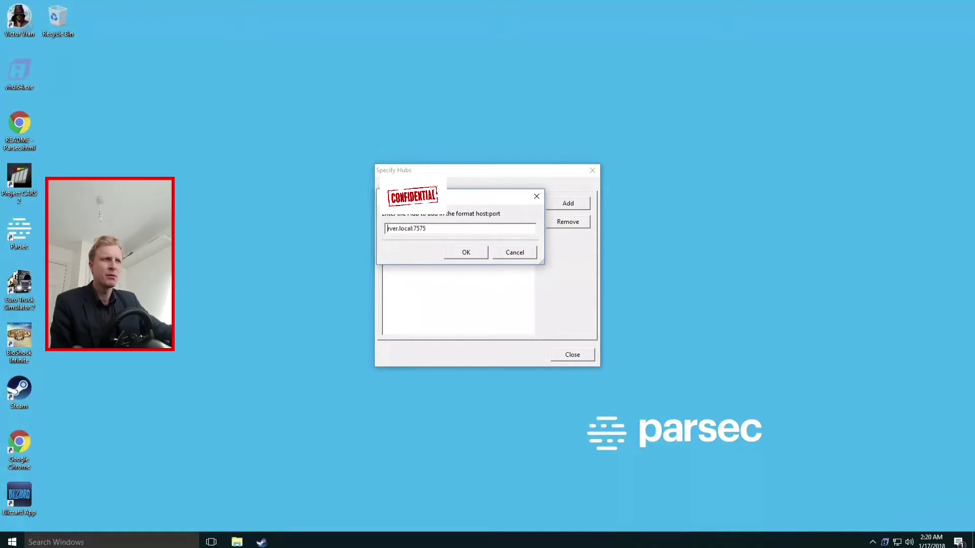
key(Delete)
key(Delete)
key(Delete)
key(Delete)
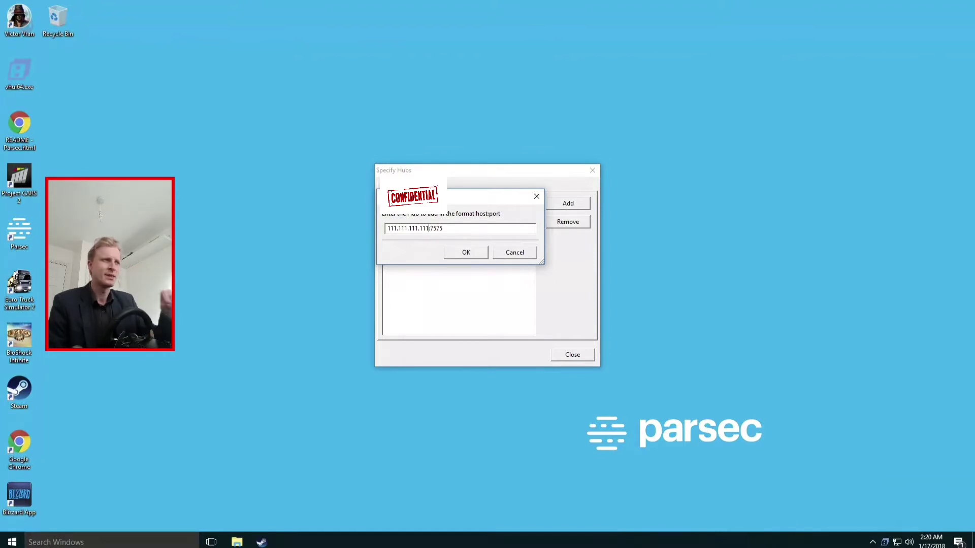
click(514, 252)
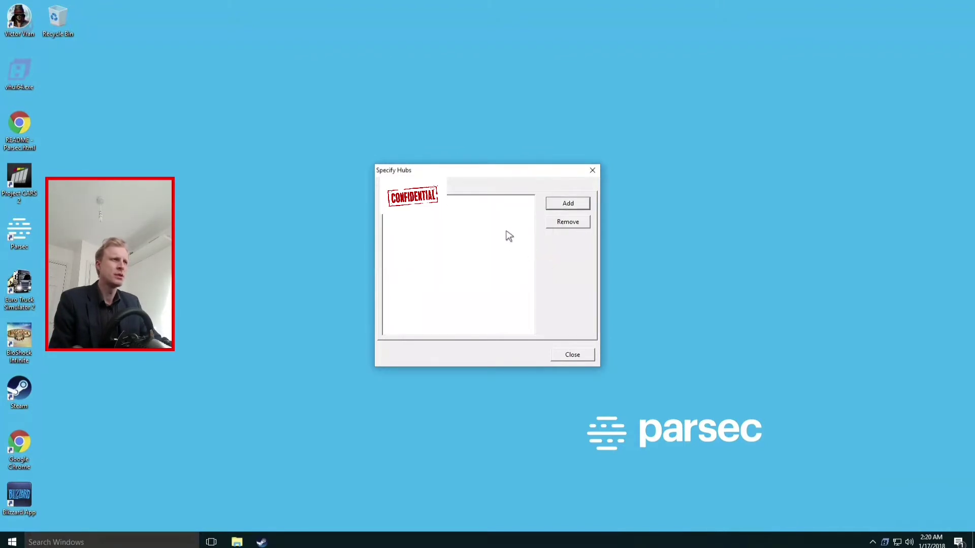
click(566, 205)
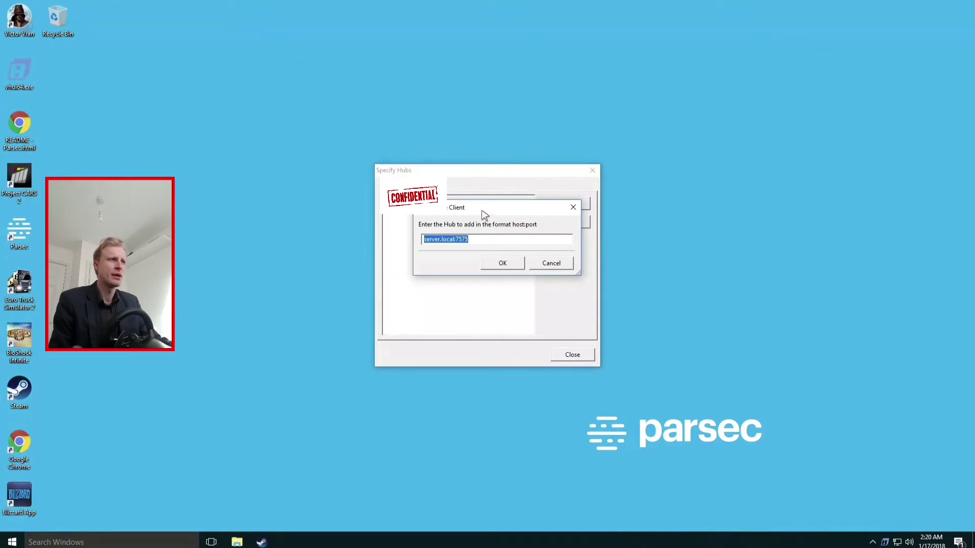
click(545, 266)
click(560, 352)
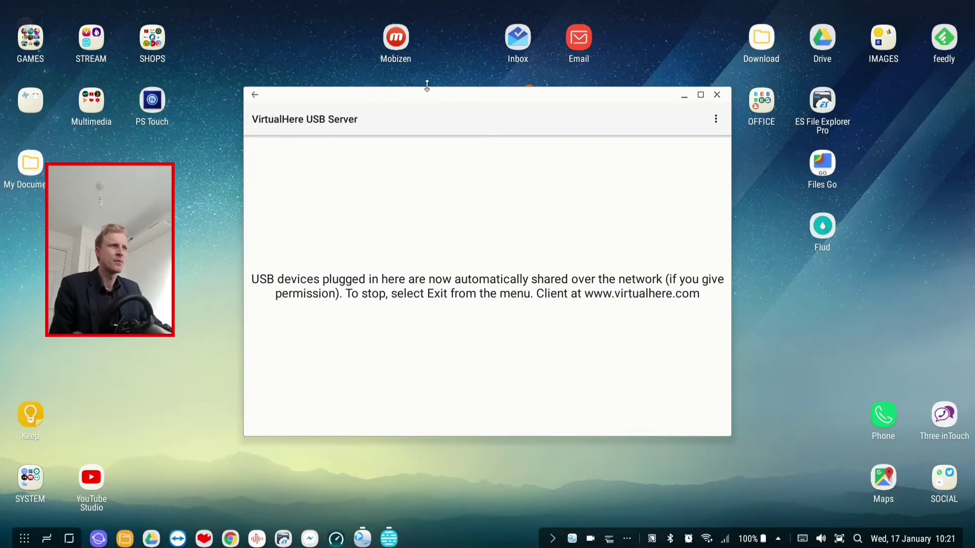
Exit VirtualHere USB Server from its options menu
drag(424, 94, 385, 111)
click(676, 136)
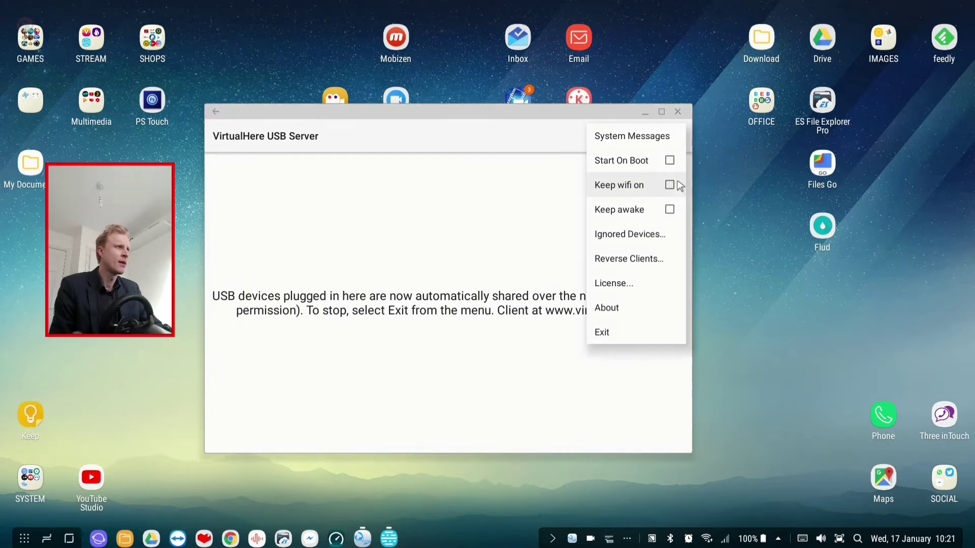
click(612, 333)
Relaunch VirtualHere USB Server from SYSTEM, allow USB wheel access, and close its window
click(91, 40)
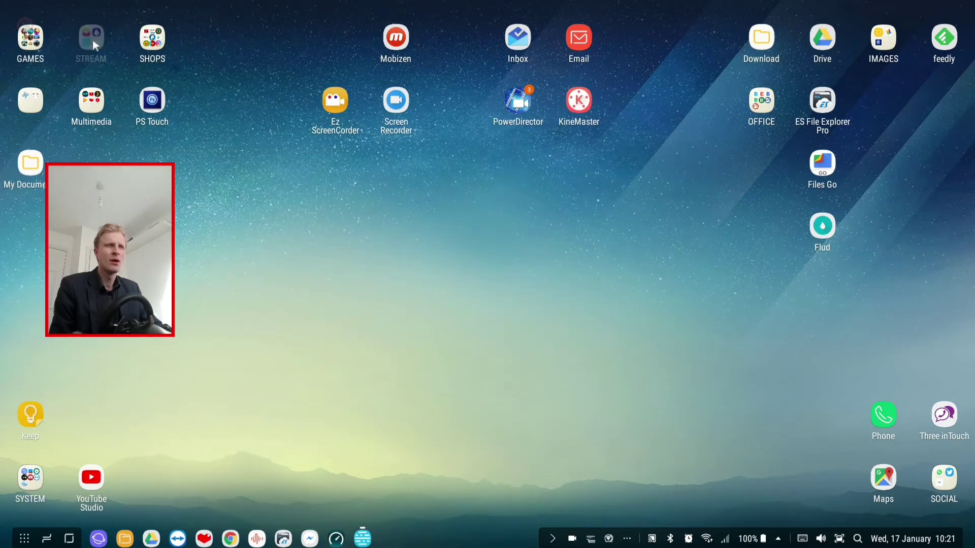
click(278, 233)
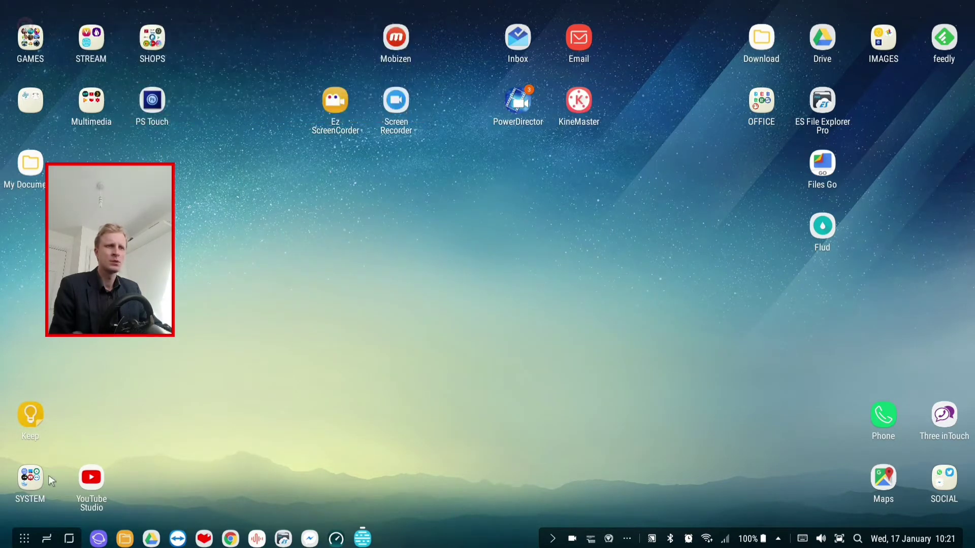
click(31, 479)
click(144, 454)
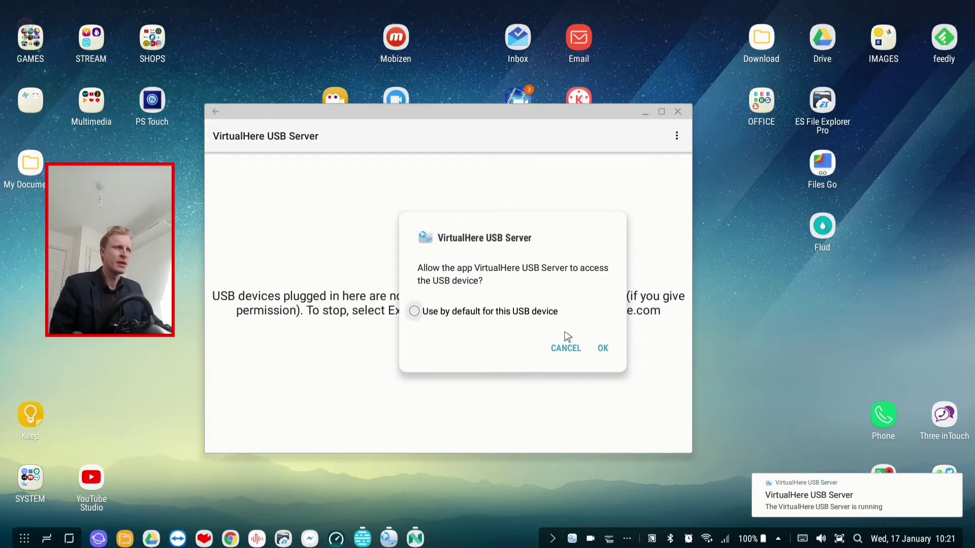
click(603, 348)
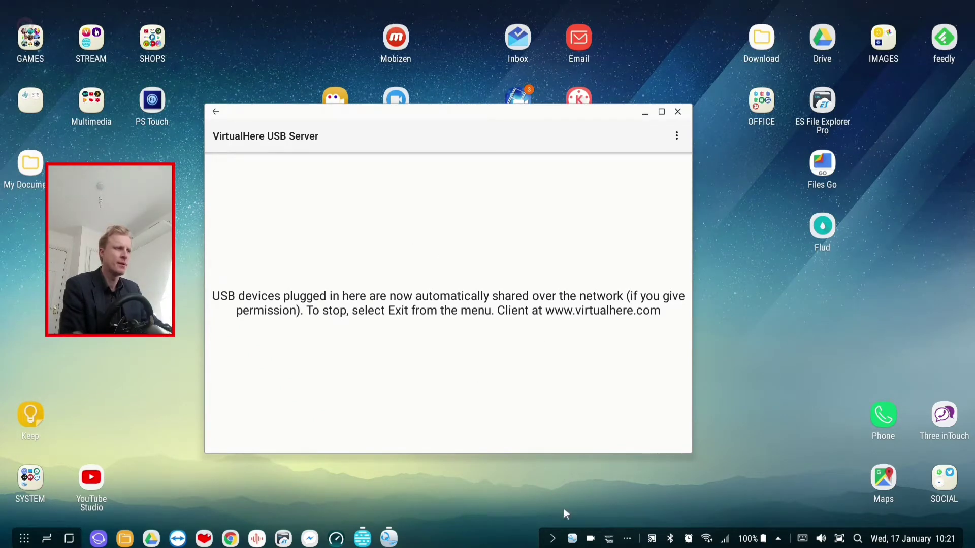
drag(472, 120, 496, 121)
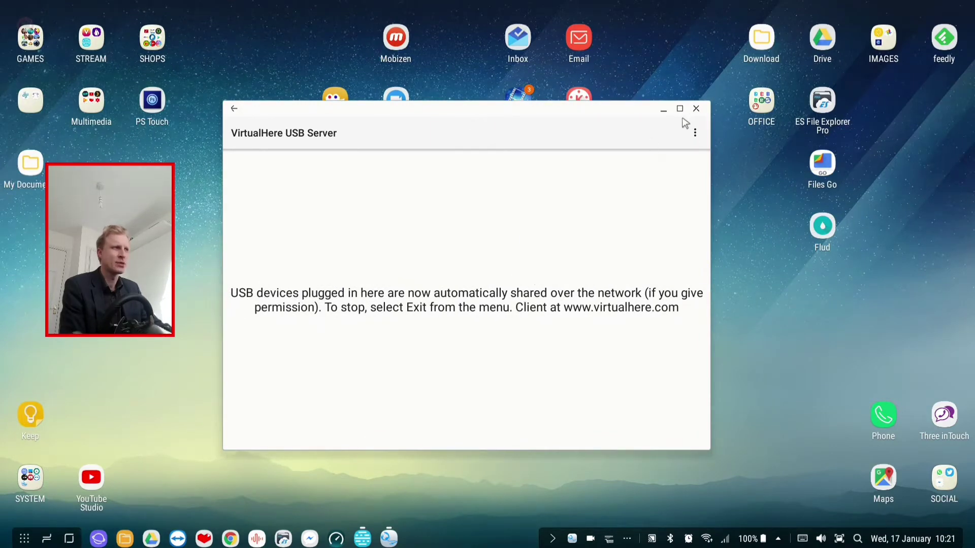
click(695, 109)
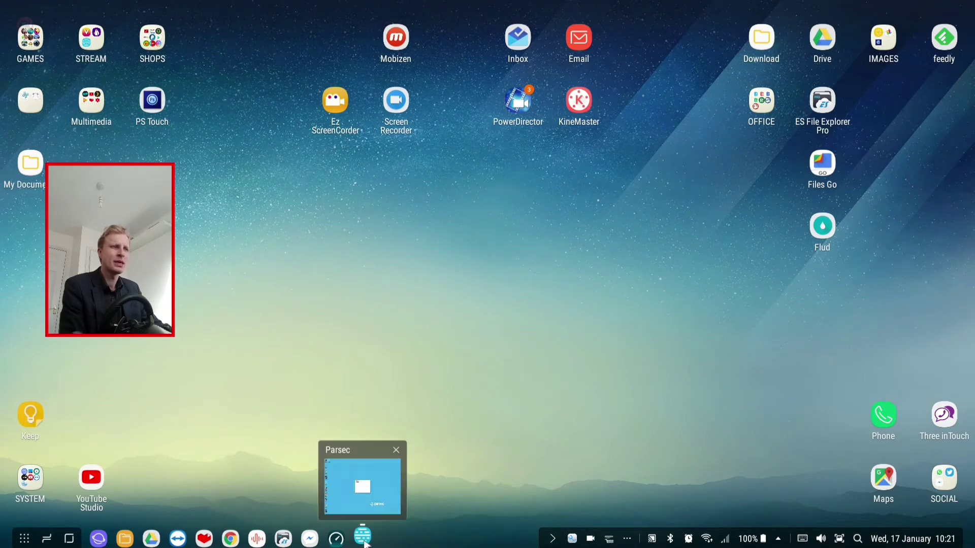
click(363, 537)
Reconnect to the host, dismiss the trial notice, and expand USB Hubs and Android Hub
click(191, 66)
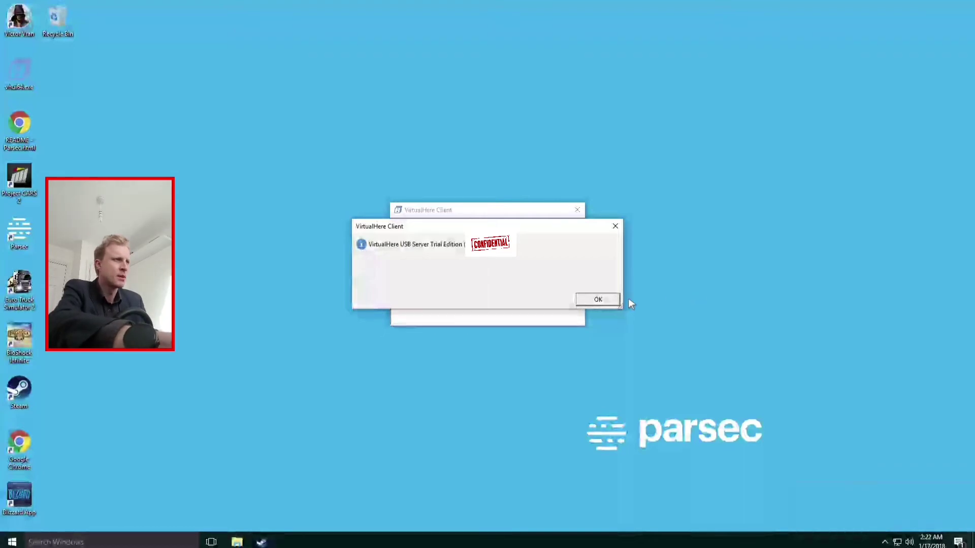
click(599, 301)
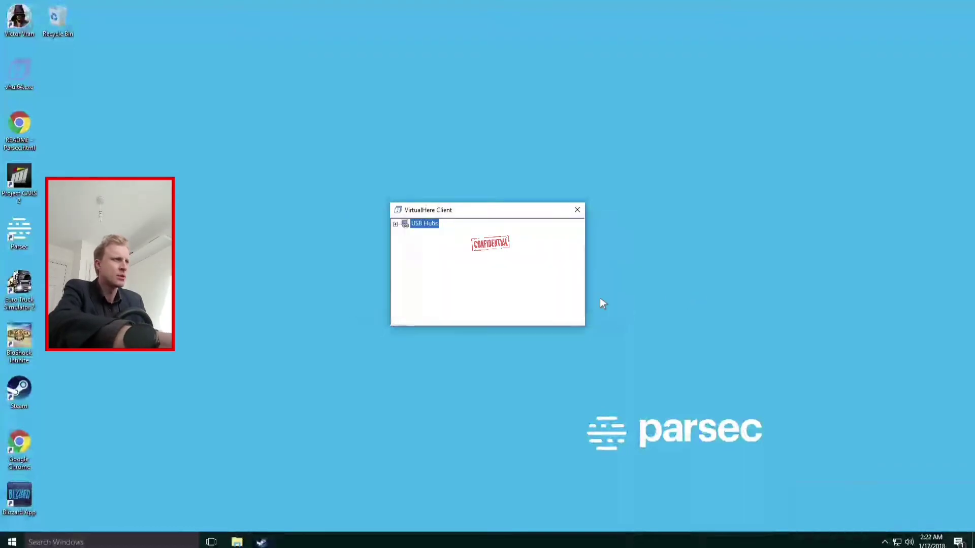
click(396, 224)
click(405, 233)
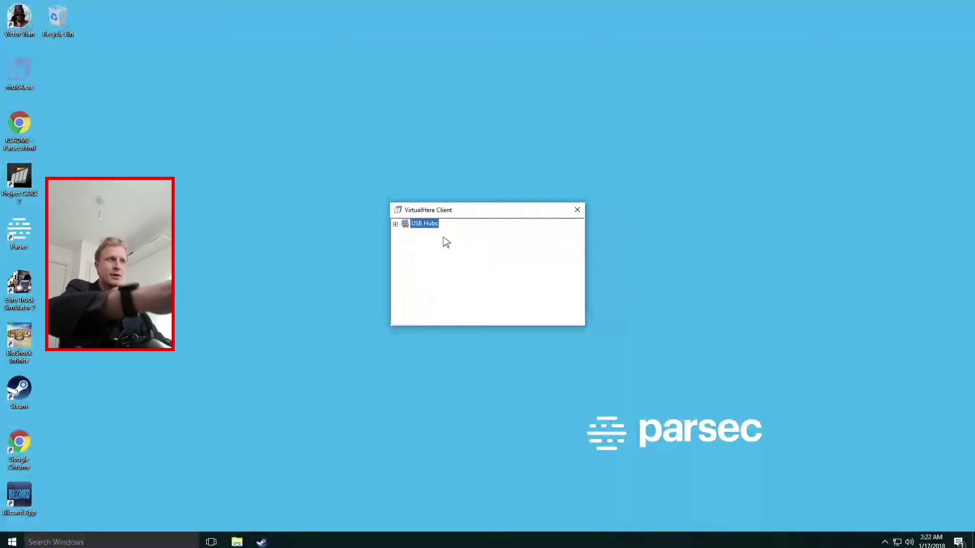
Launch Chrome, search 'g27', and open the Logitech G27 Racing Wheel support page
double_click(27, 439)
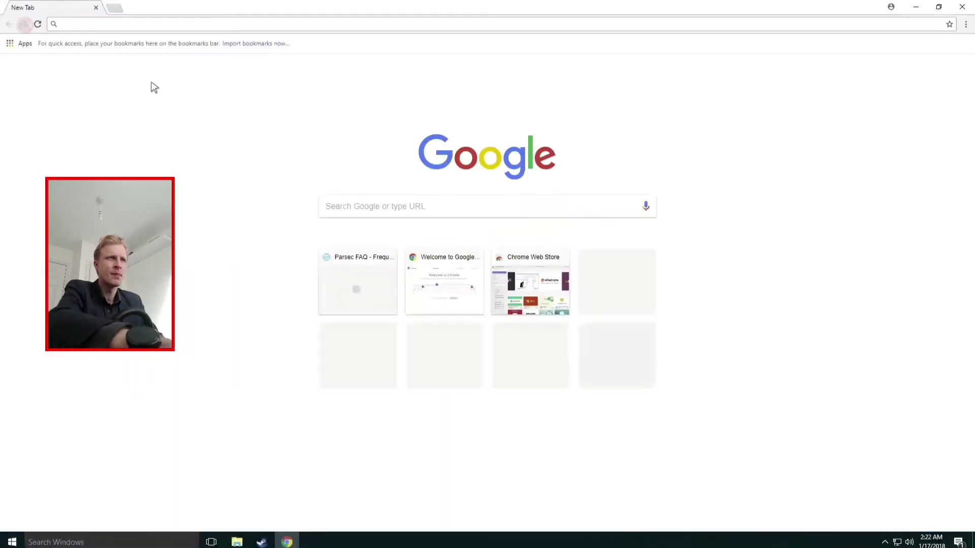
text(g)
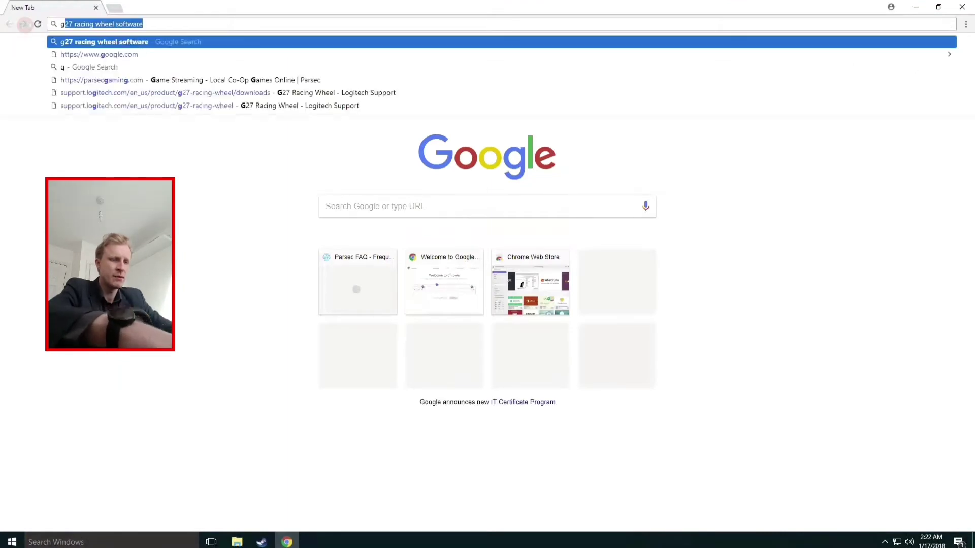
text(27)
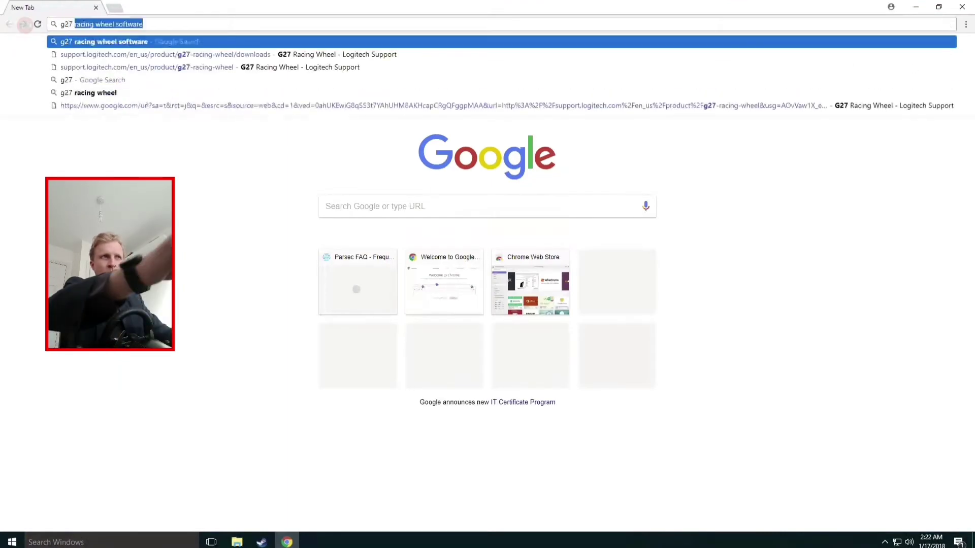
key(Return)
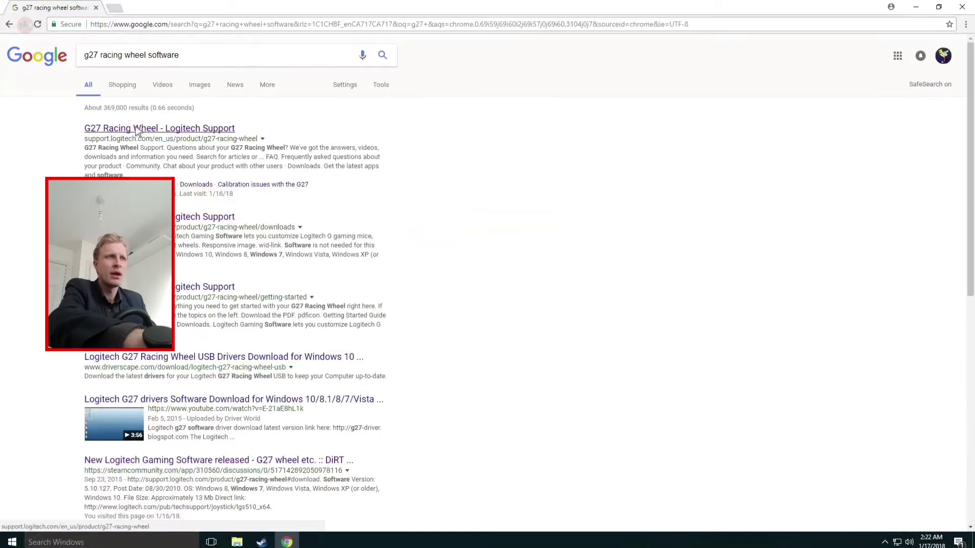
click(137, 130)
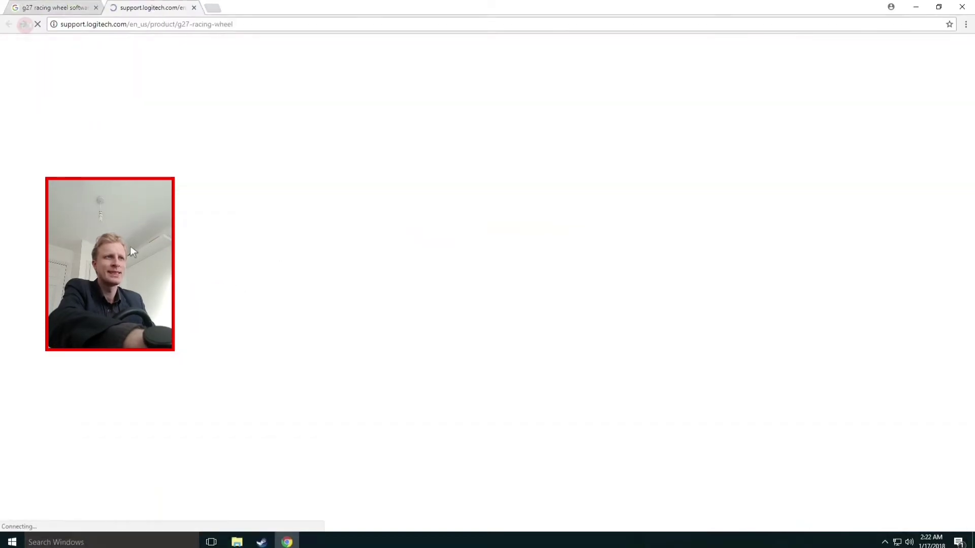
View the G27 Downloads page offering Logitech Gaming Software 5.10.127, then close Chrome
scroll(511, 254, down, 10)
scroll(472, 175, up, 10)
scroll(462, 183, down, 9)
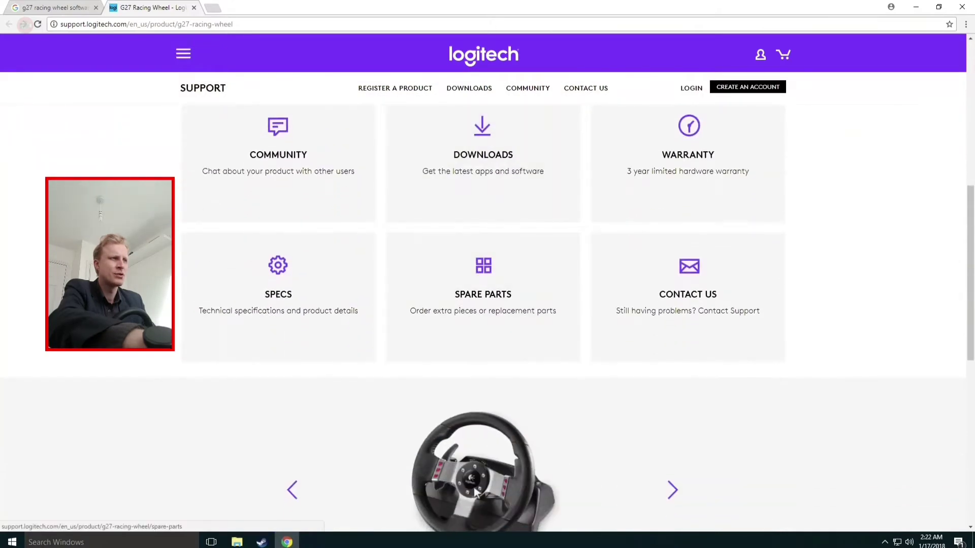
click(479, 144)
scroll(492, 285, down, 6)
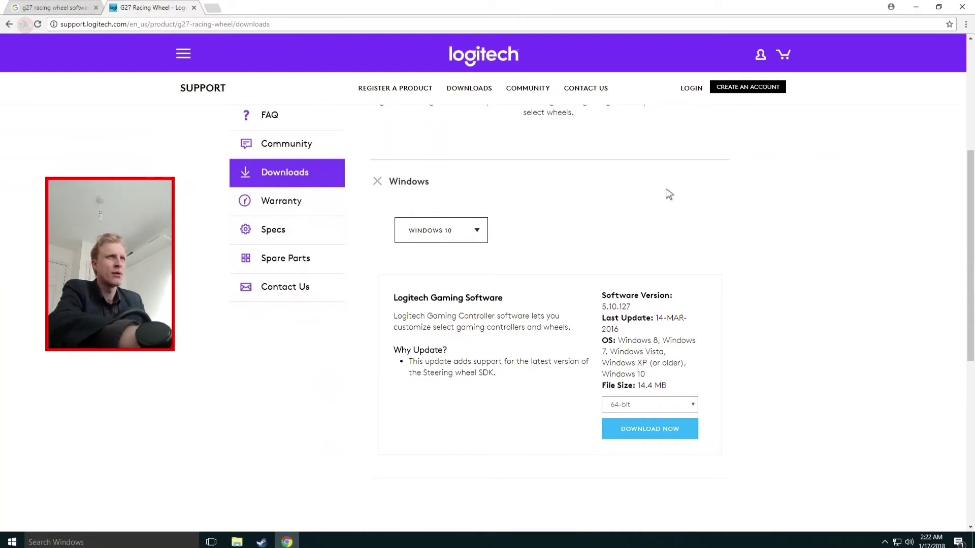
click(961, 11)
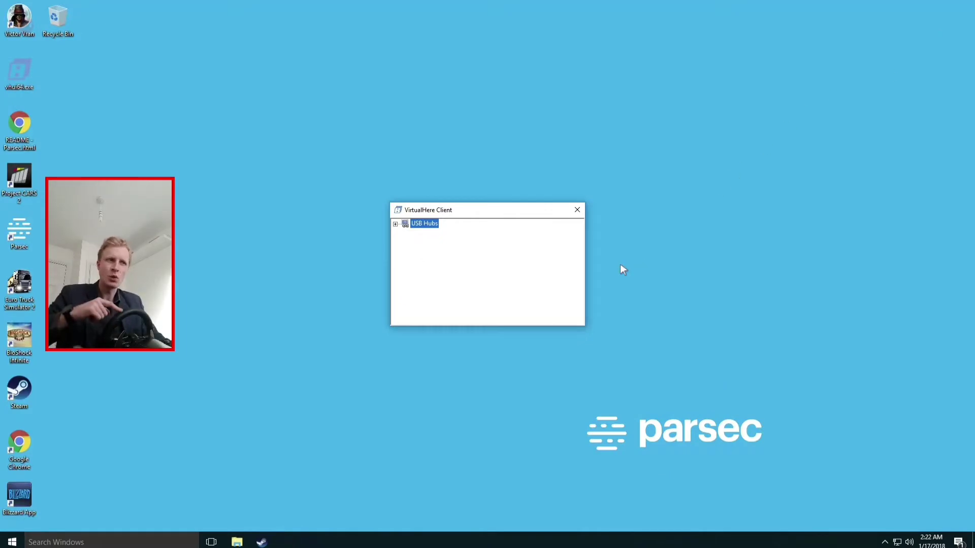
Open File Explorer's Downloads folder and select the lgs510_x64.exe installer
click(237, 542)
click(249, 192)
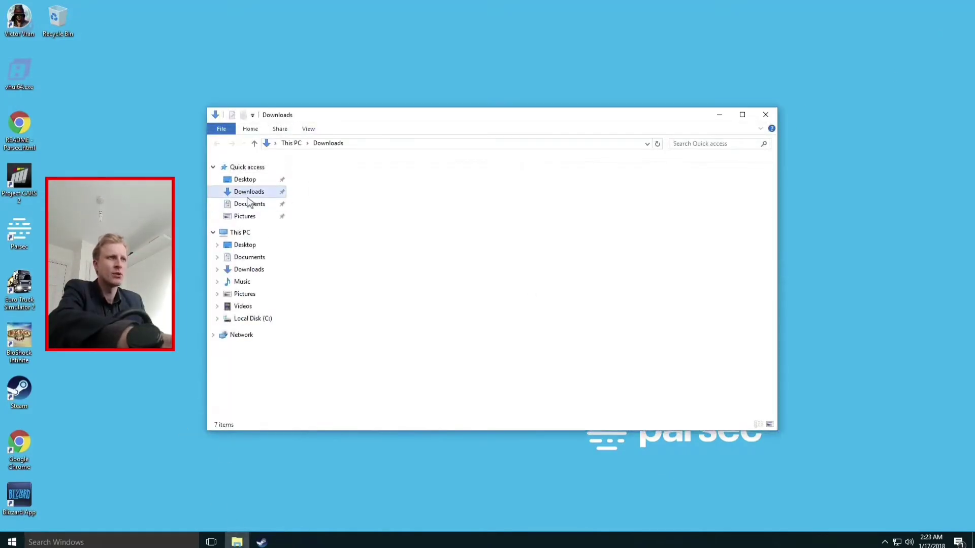
click(348, 208)
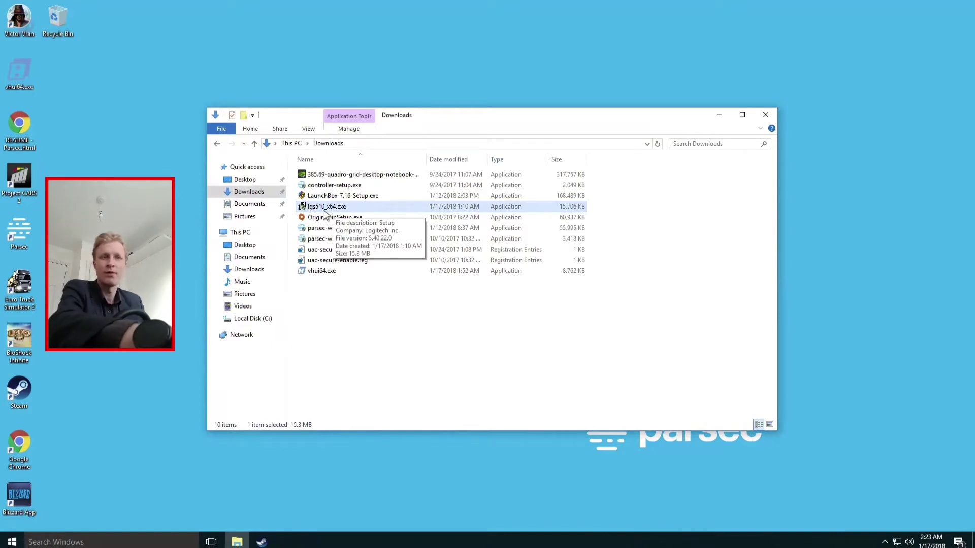
Close Explorer, launch Logitech Gaming Software from Start, and cancel its no-controllers error
click(765, 115)
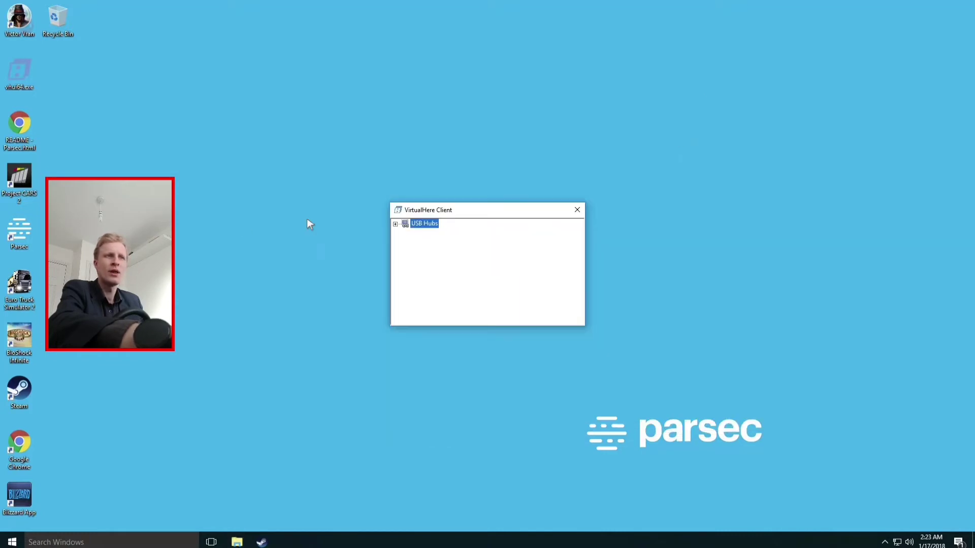
key(super)
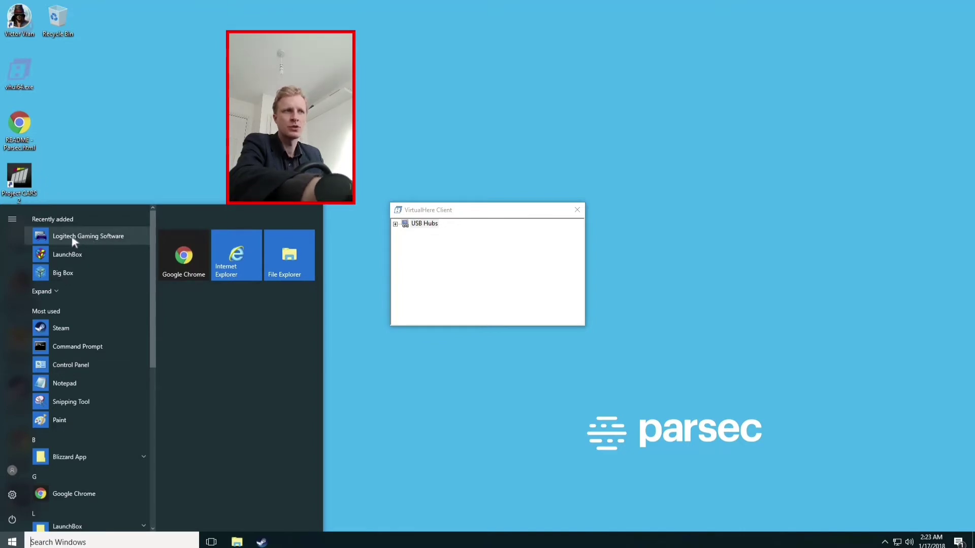
click(73, 240)
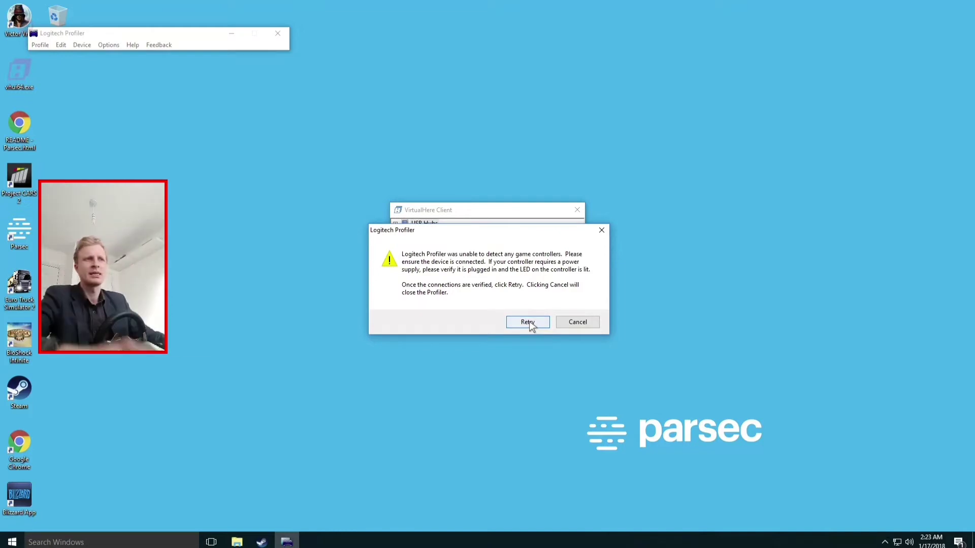
click(577, 322)
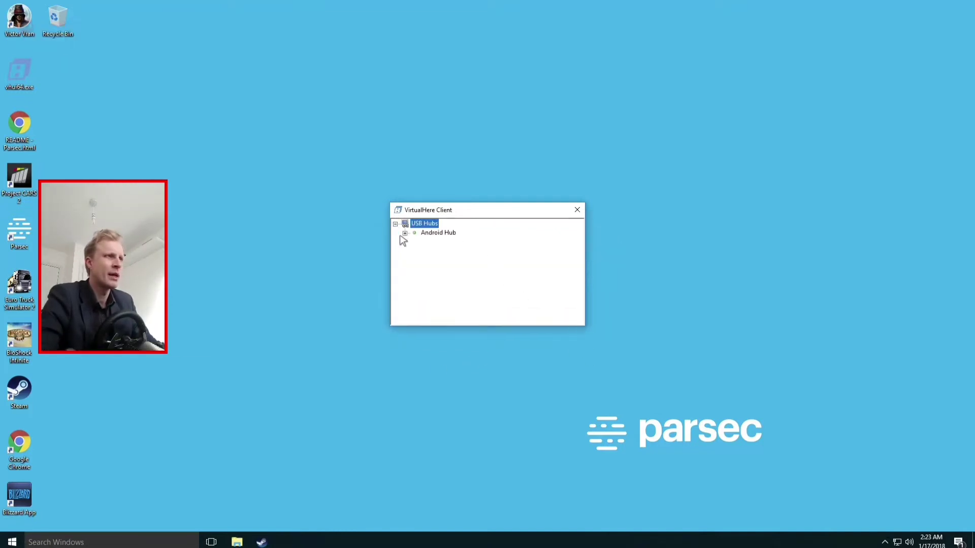
Expand Android Hub and attach the G27 Racing Wheel so it's in use by you
click(405, 233)
double_click(461, 250)
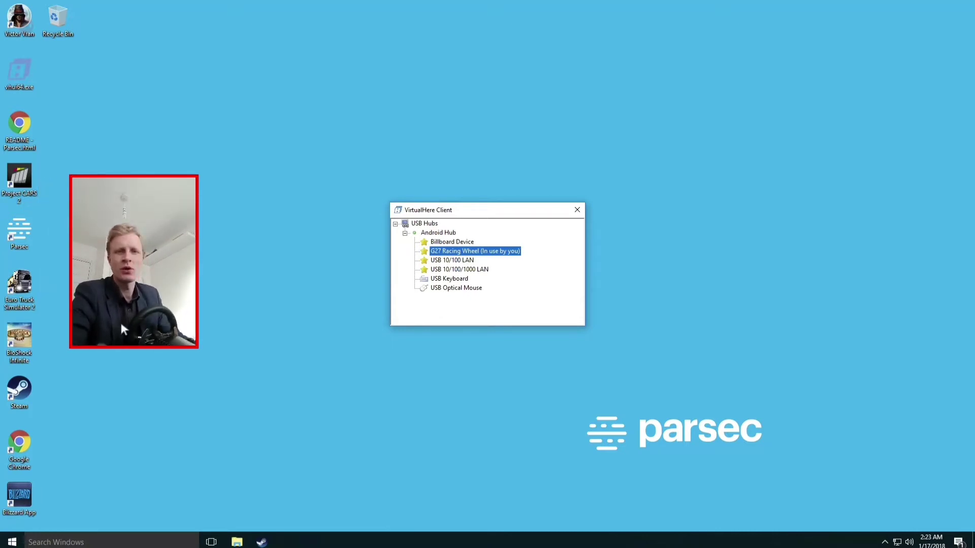
Relaunch Logitech Profiler, centre its window, and open Game Controllers from the Device menu
click(14, 543)
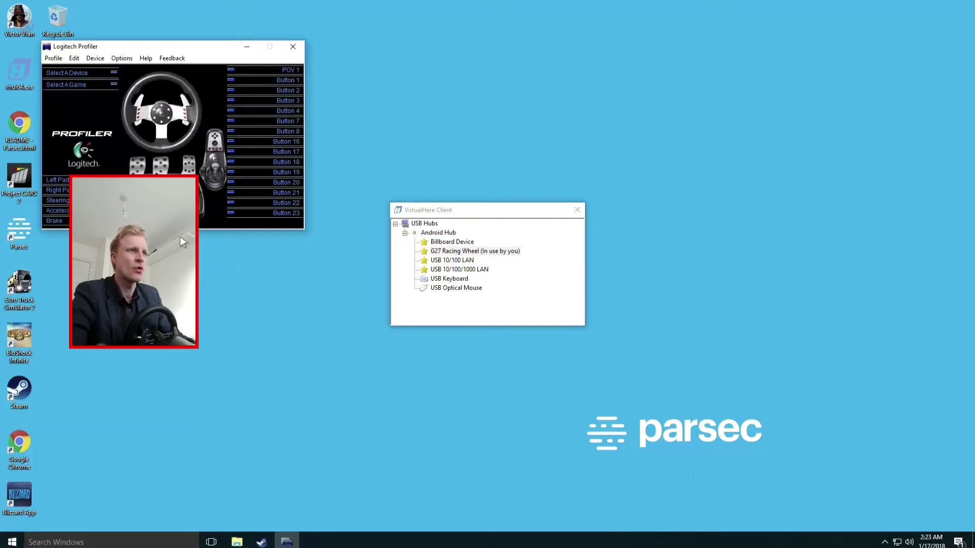
drag(169, 47, 409, 118)
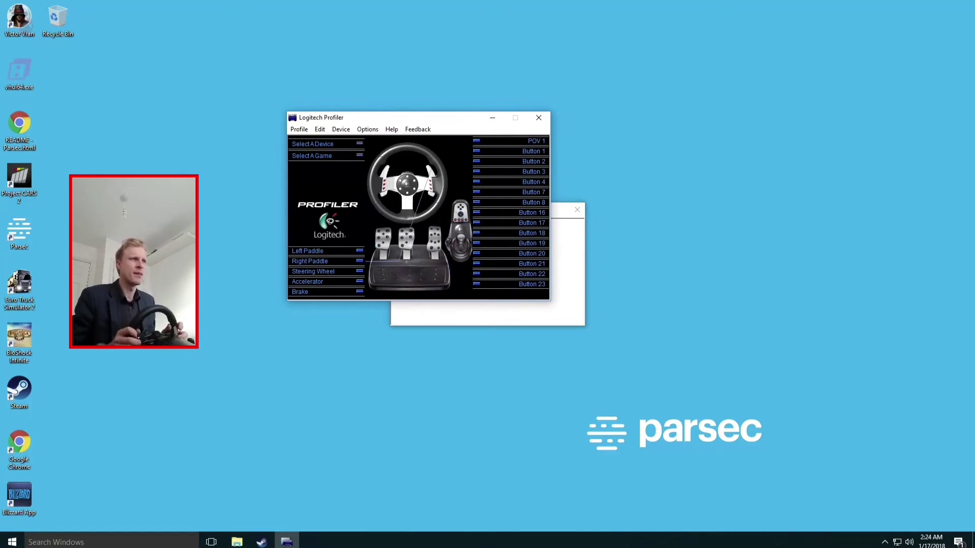
click(343, 130)
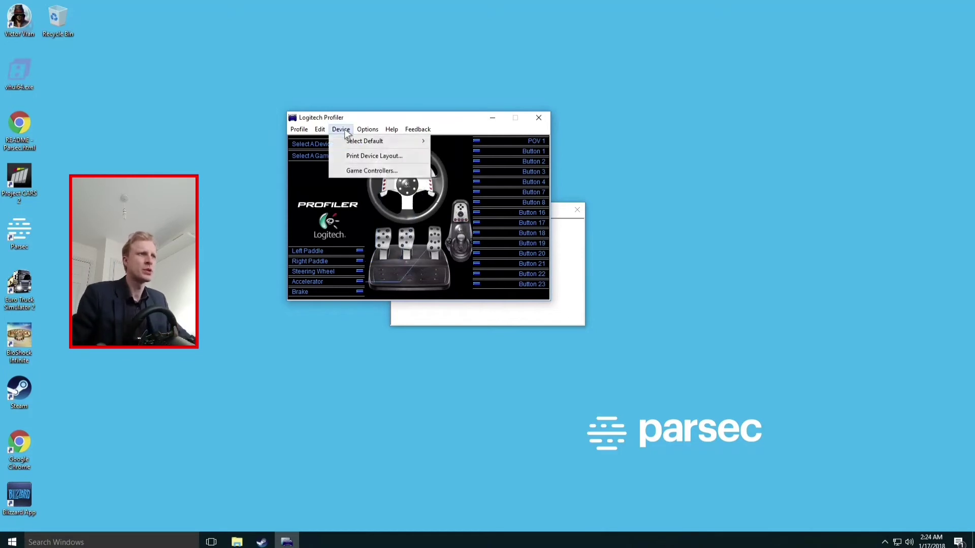
click(371, 171)
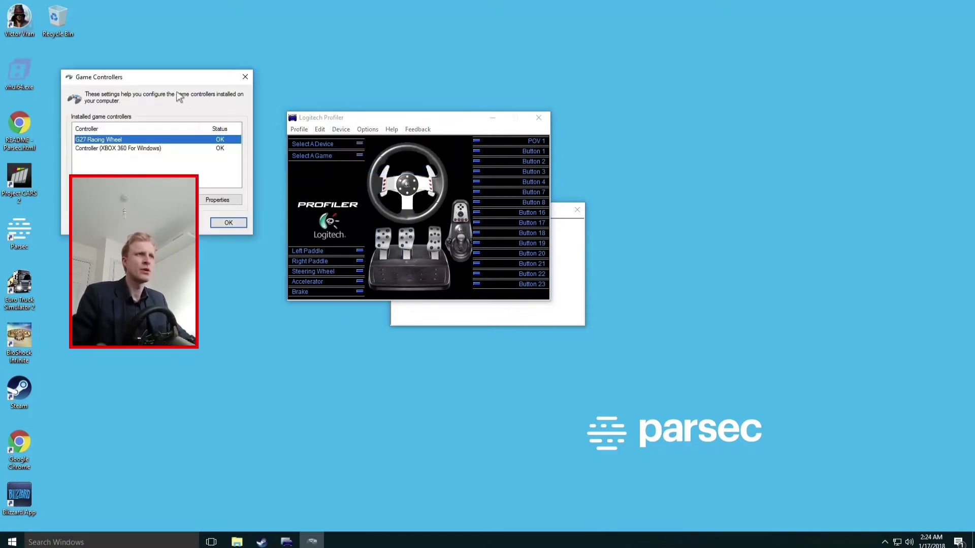
Check steering, clutch and pedal input on the G27 Racing Wheel's test page, then close it
drag(167, 79, 466, 200)
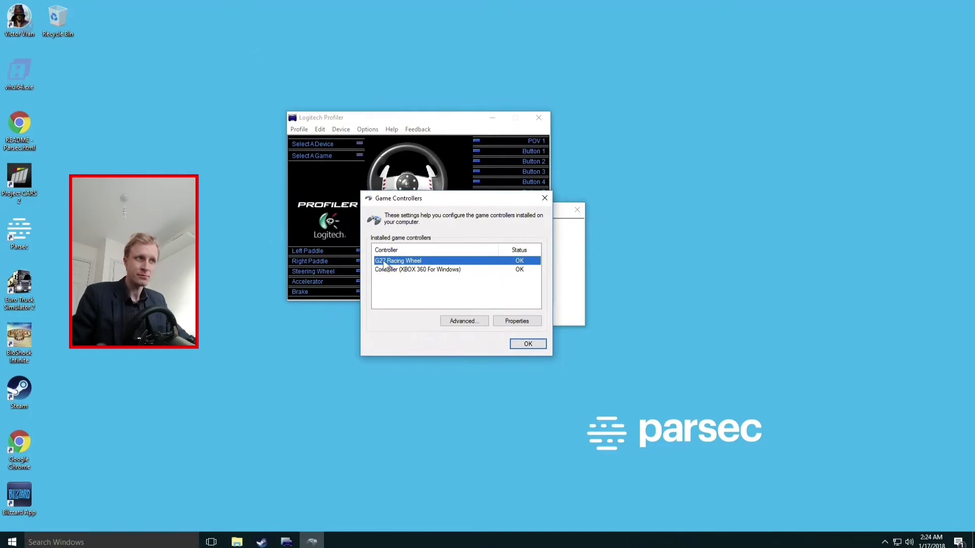
click(516, 321)
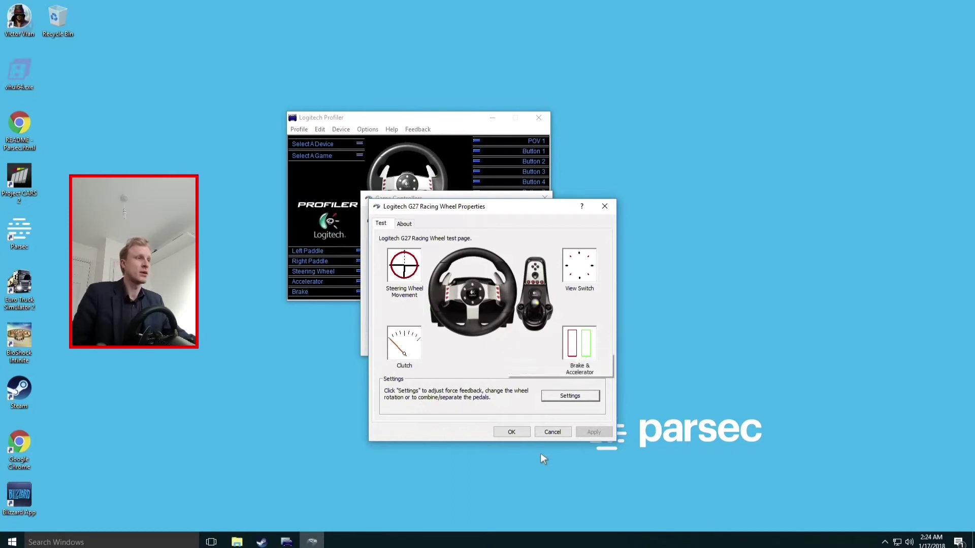
click(545, 433)
Close the Game Controllers dialog, Logitech Profiler and VirtualHere Client, then check the hidden tray icons
click(523, 343)
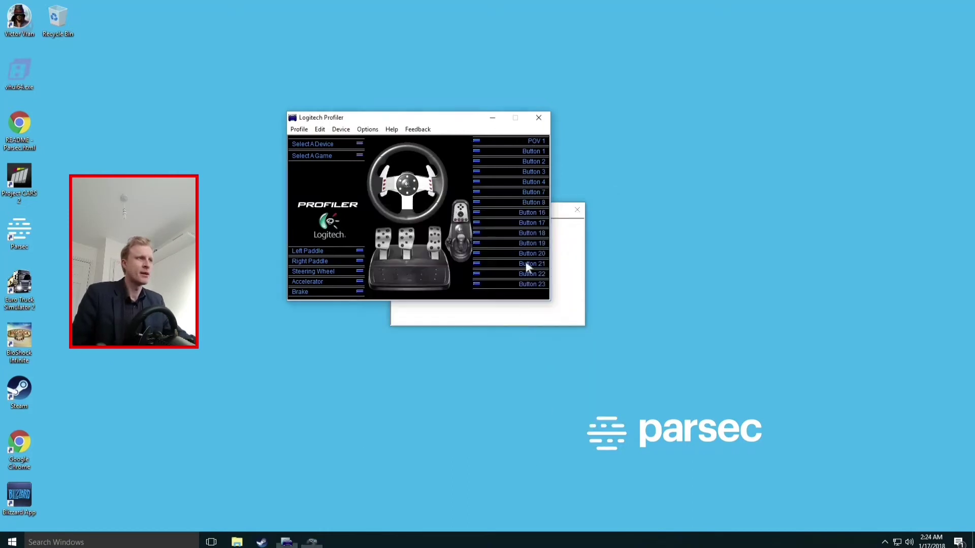
click(539, 119)
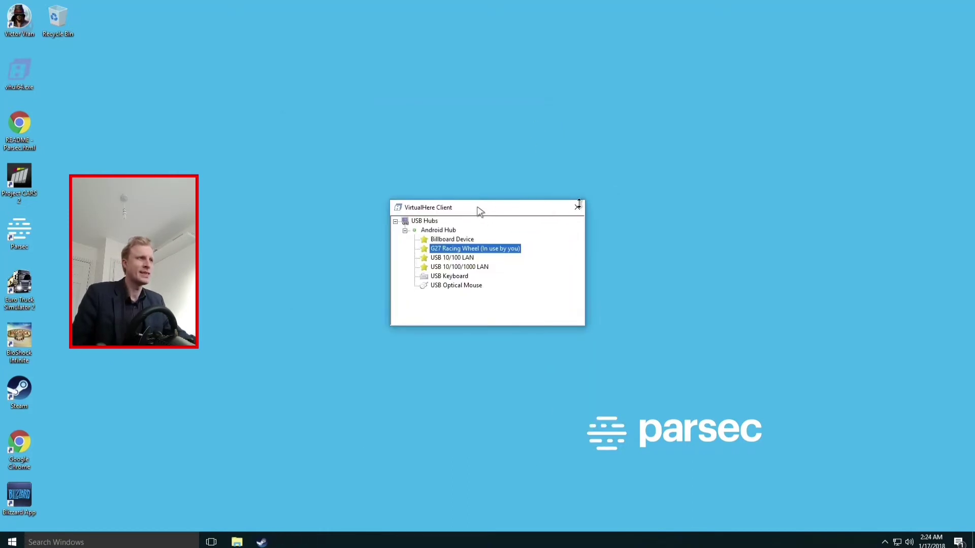
drag(503, 216, 566, 218)
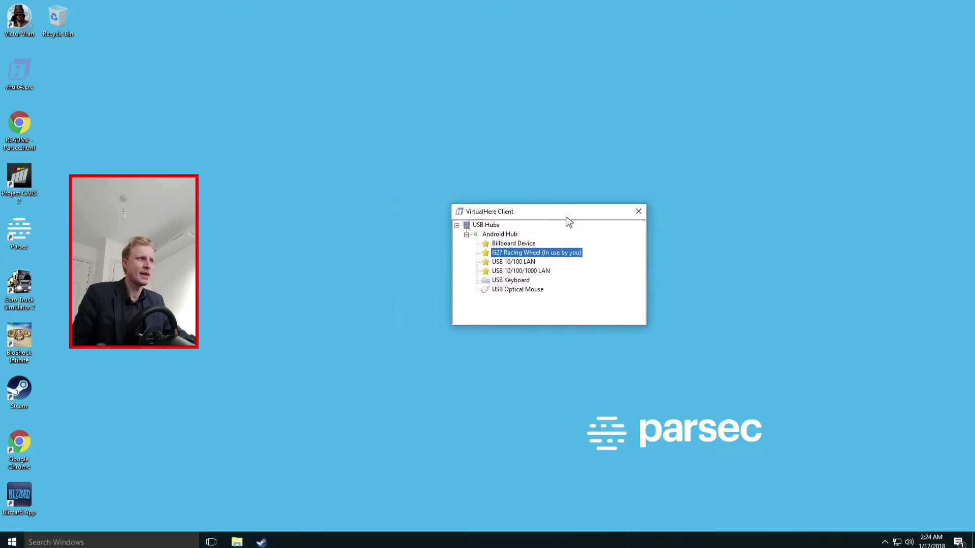
click(638, 212)
click(886, 543)
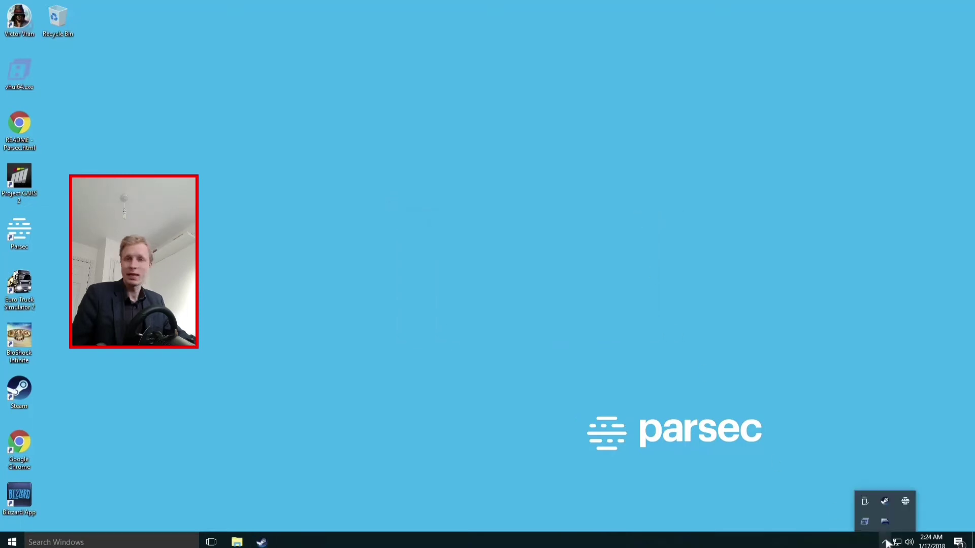
click(503, 395)
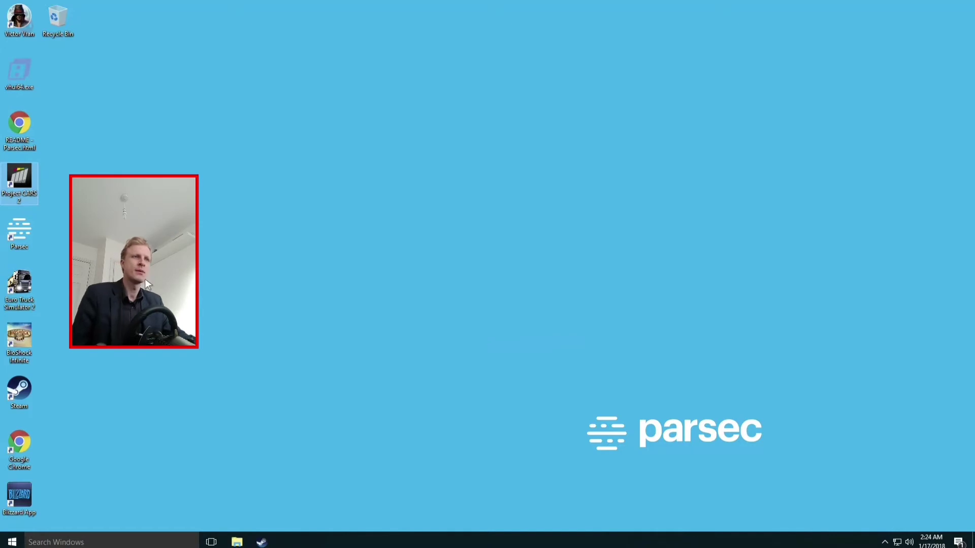
Launch Project CARS 2 and wait through the intro screens until the main menu appears
drag(153, 285, 111, 324)
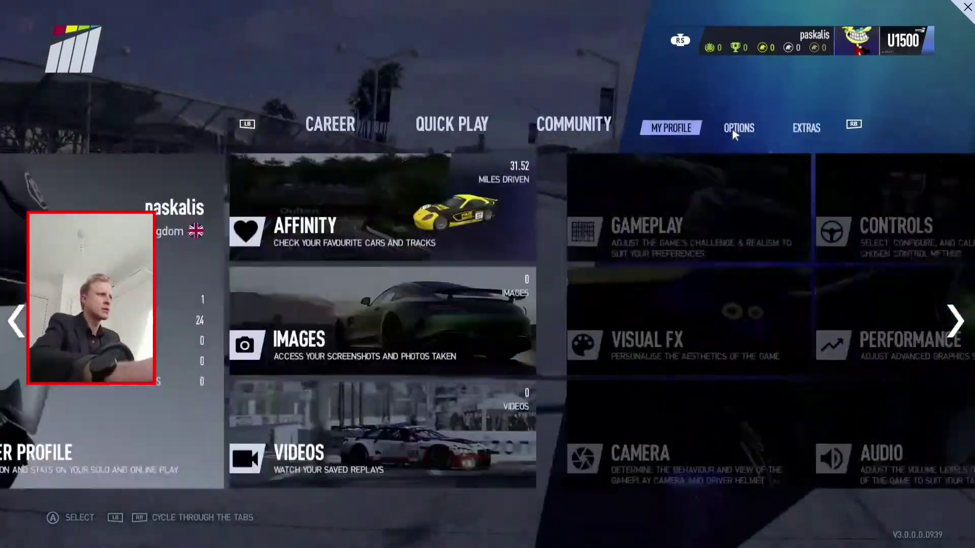
Exit Project CARS 2 to the desktop and relaunch it from its desktop icon with PLAY GAME
key(Escape)
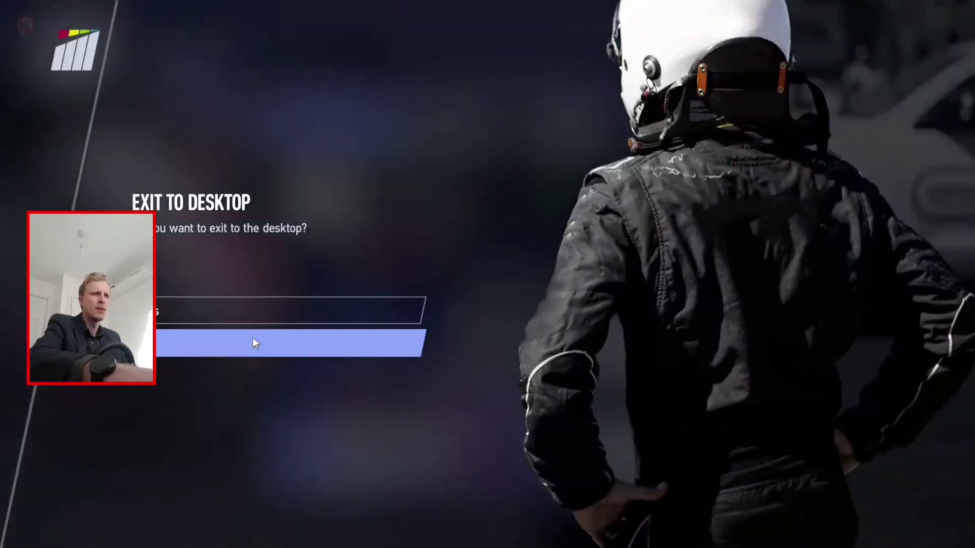
click(252, 335)
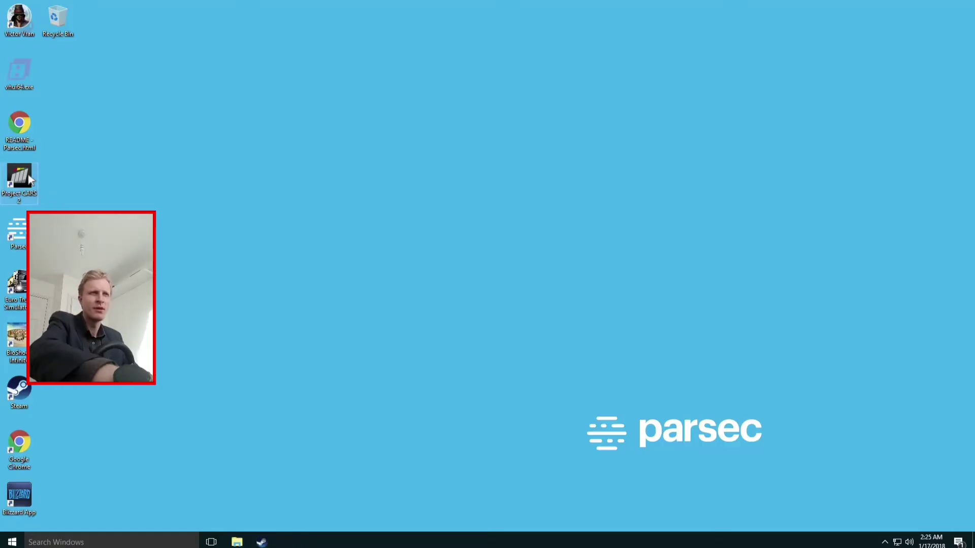
double_click(20, 178)
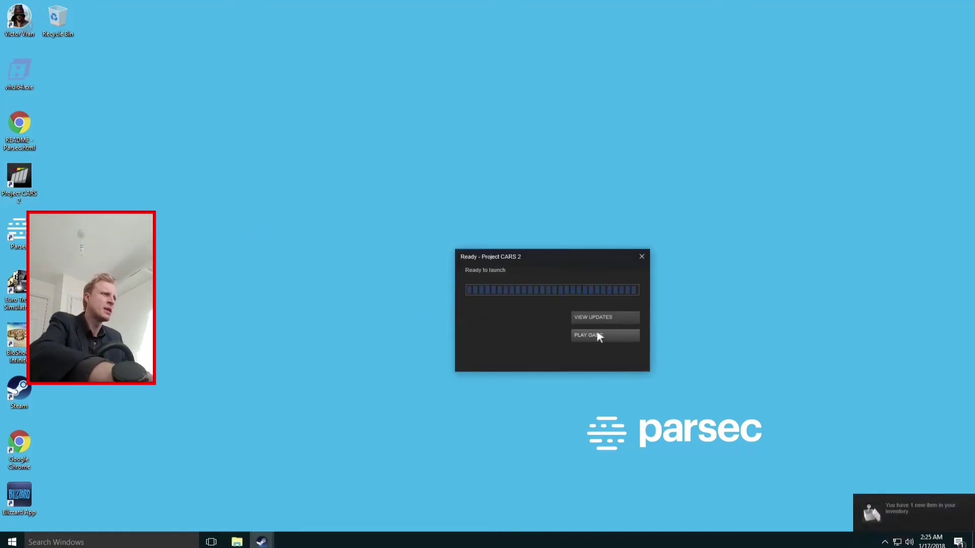
click(596, 335)
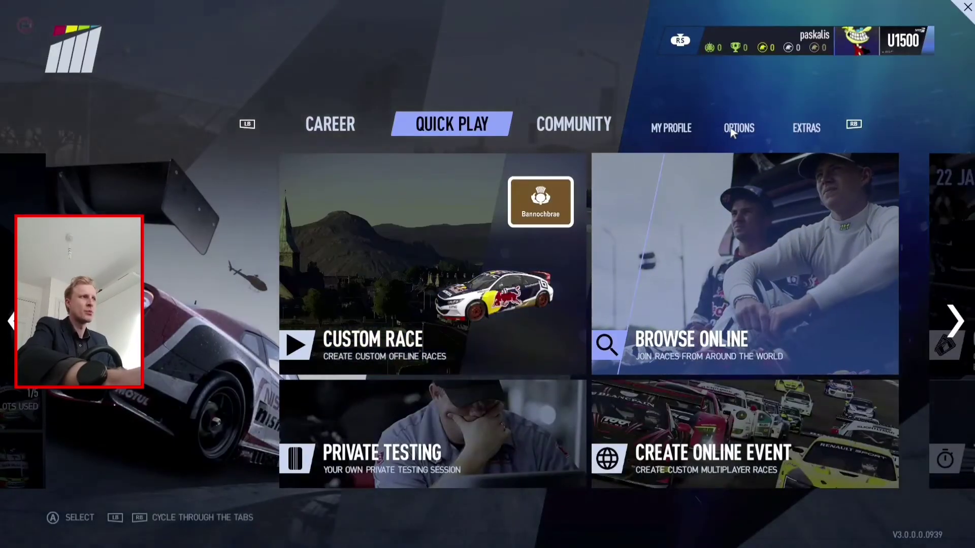
Calibrate the G27 wheel in Options > Controls, saving steering range 100 and steering lock 843
click(736, 129)
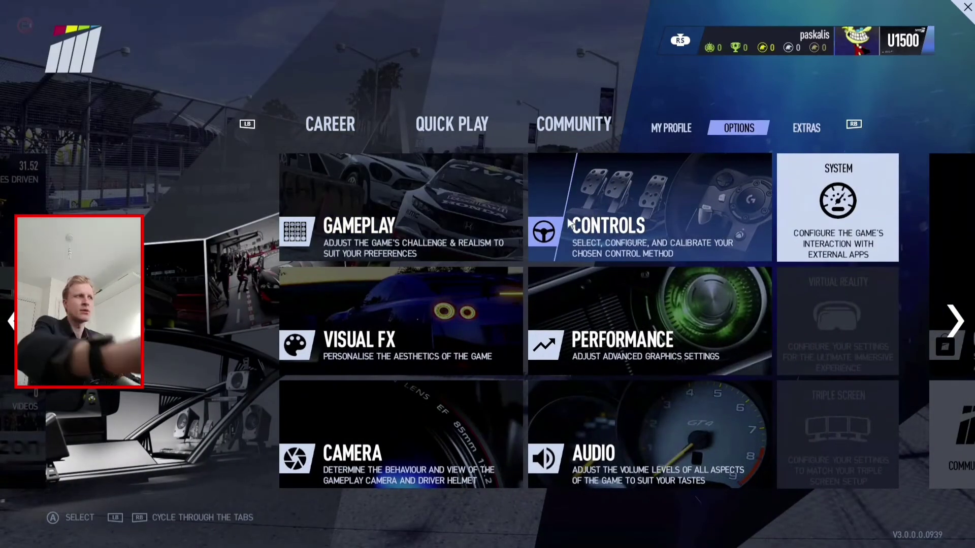
click(586, 222)
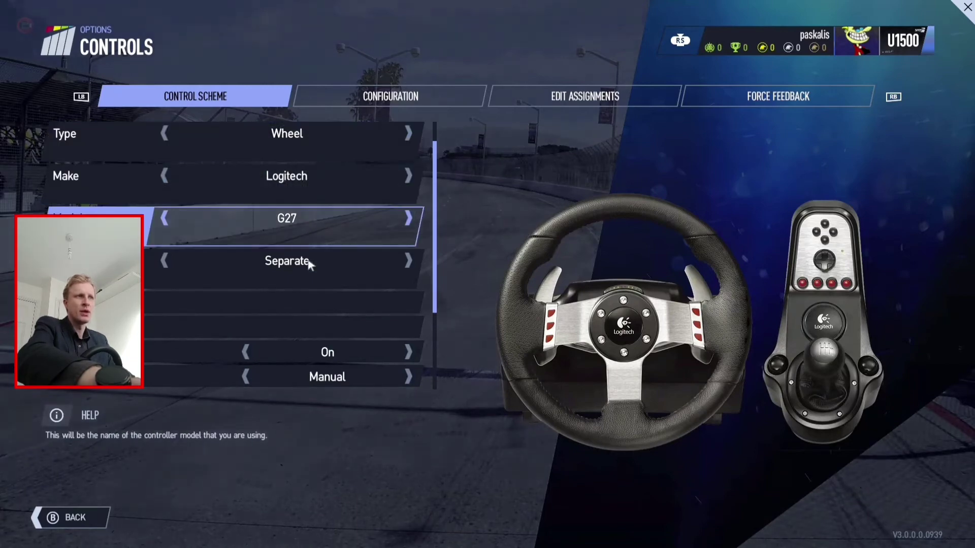
drag(75, 307, 74, 167)
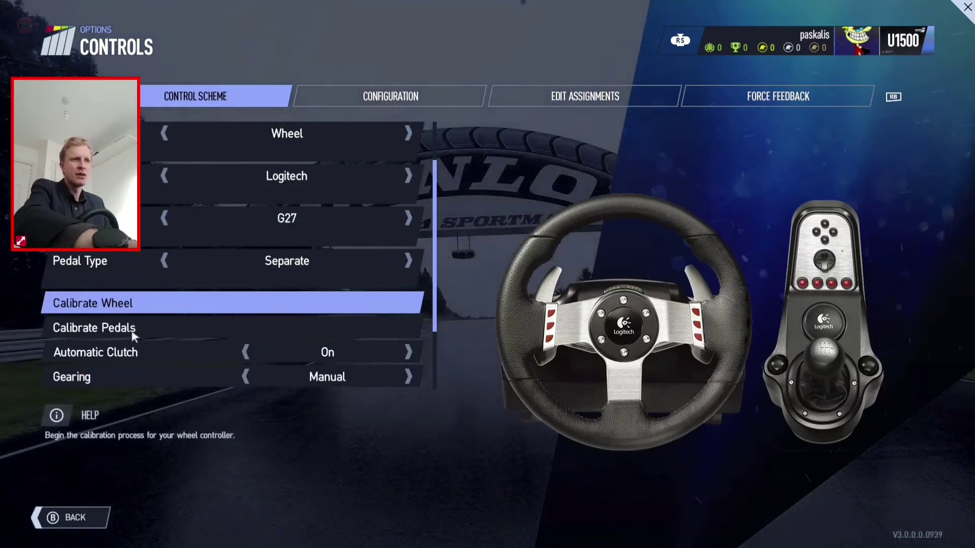
click(187, 303)
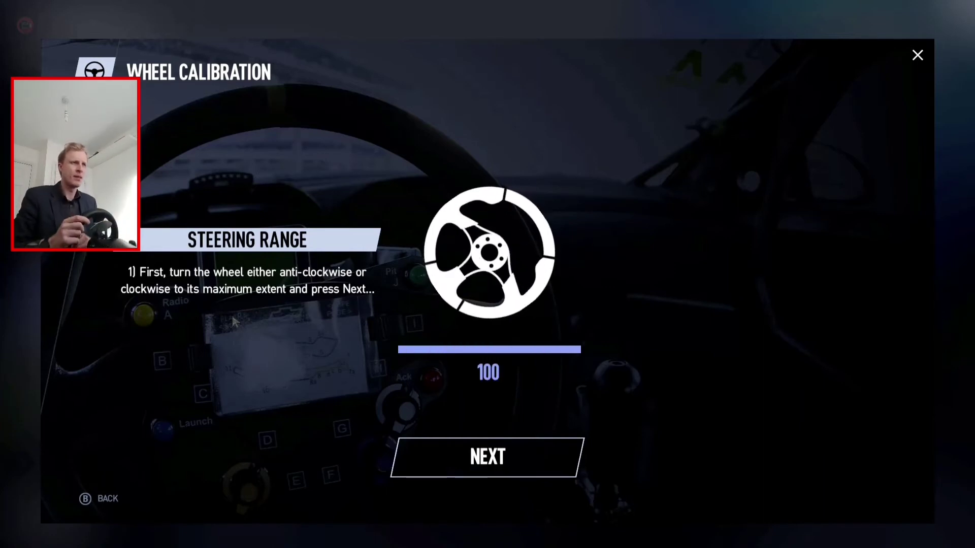
click(467, 452)
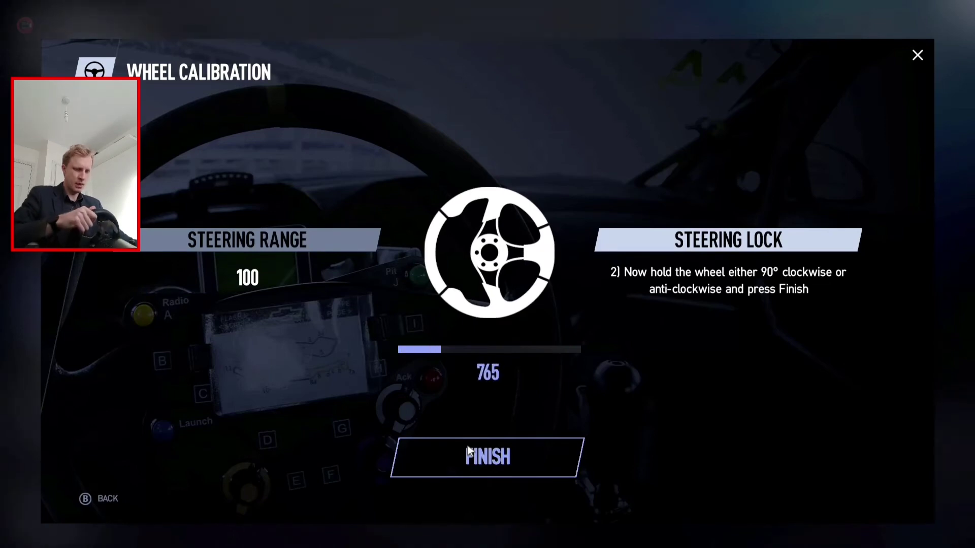
click(495, 469)
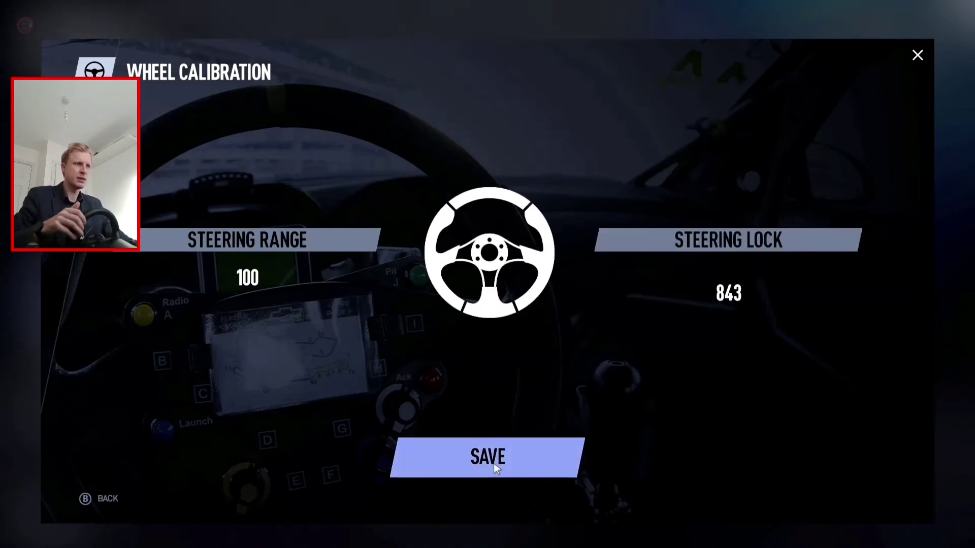
click(493, 463)
key(Escape)
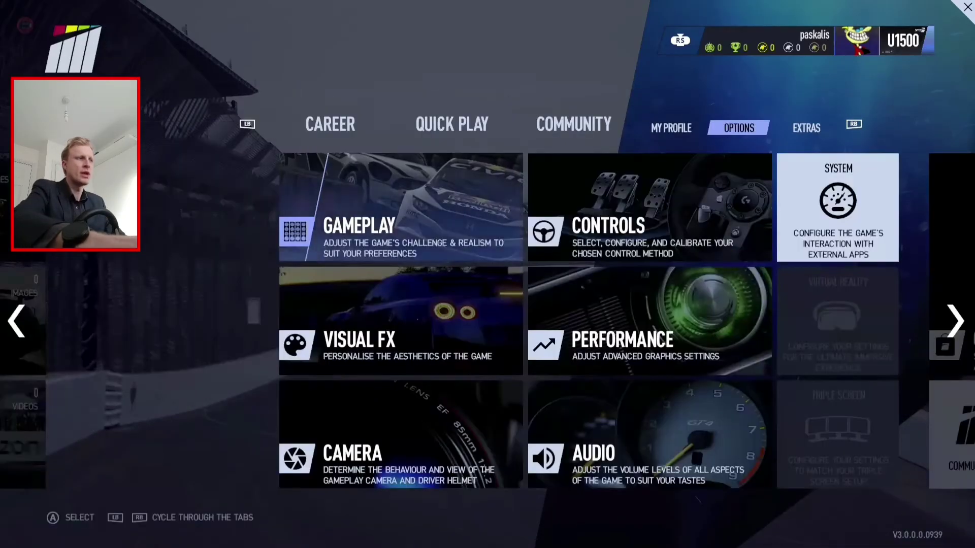
Start a Quick Play custom race at Bannochbrae Road Circuit in the Honda Civic Coupé GRC
click(459, 135)
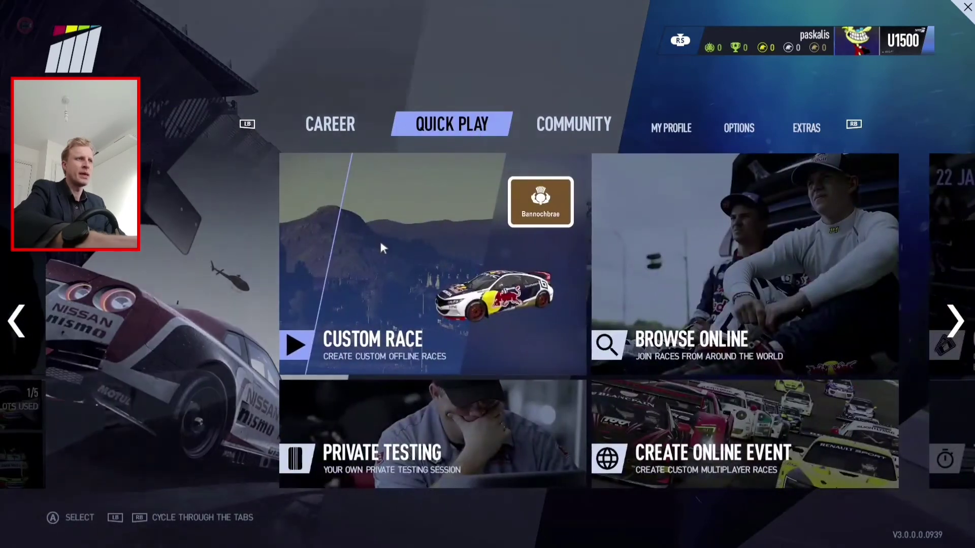
click(380, 241)
click(184, 233)
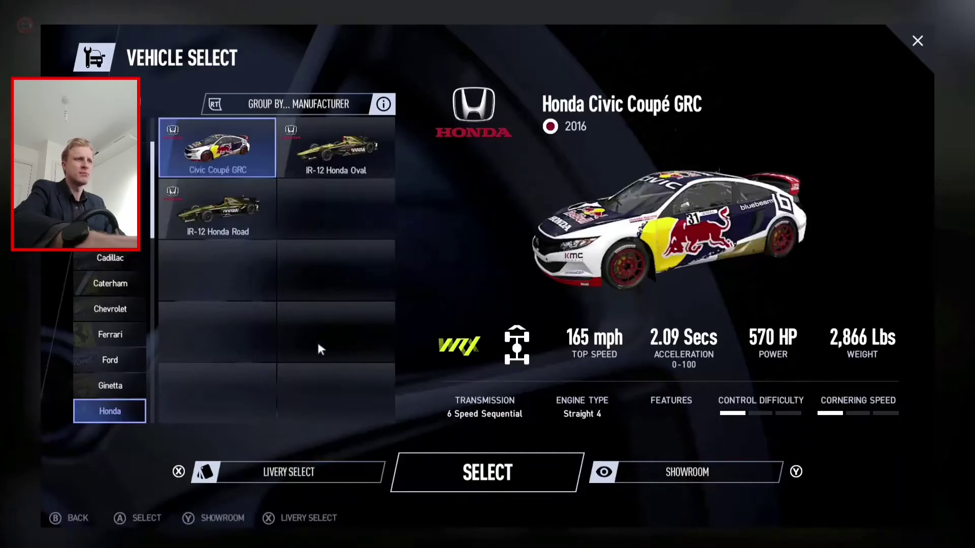
click(467, 471)
click(484, 480)
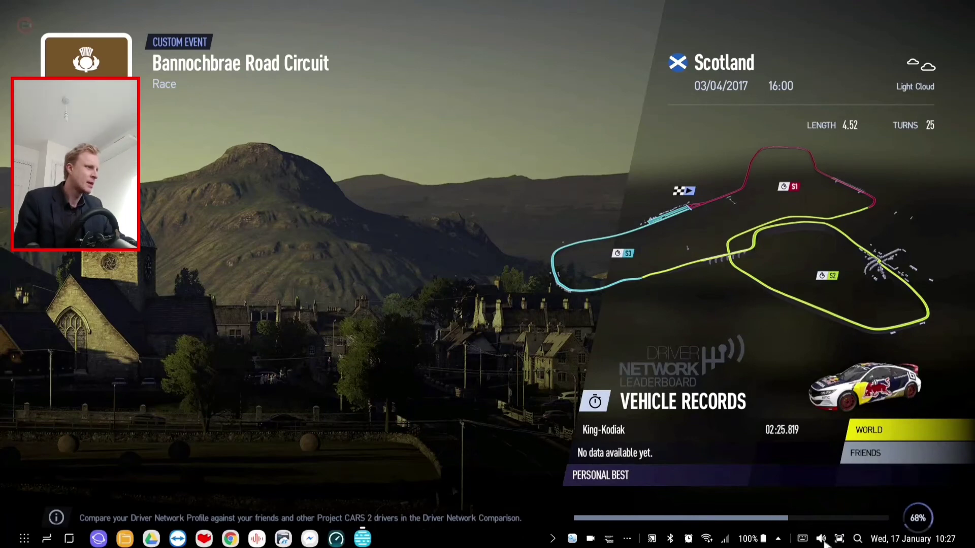
Adjust the sound volume from the taskbar speaker icon while driving the Civic at Bannochbrae
click(821, 540)
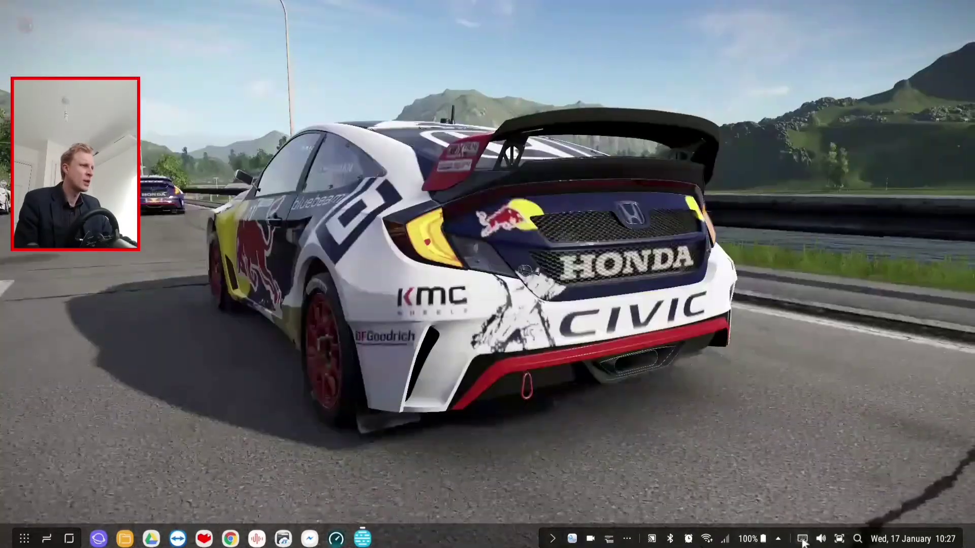
click(821, 539)
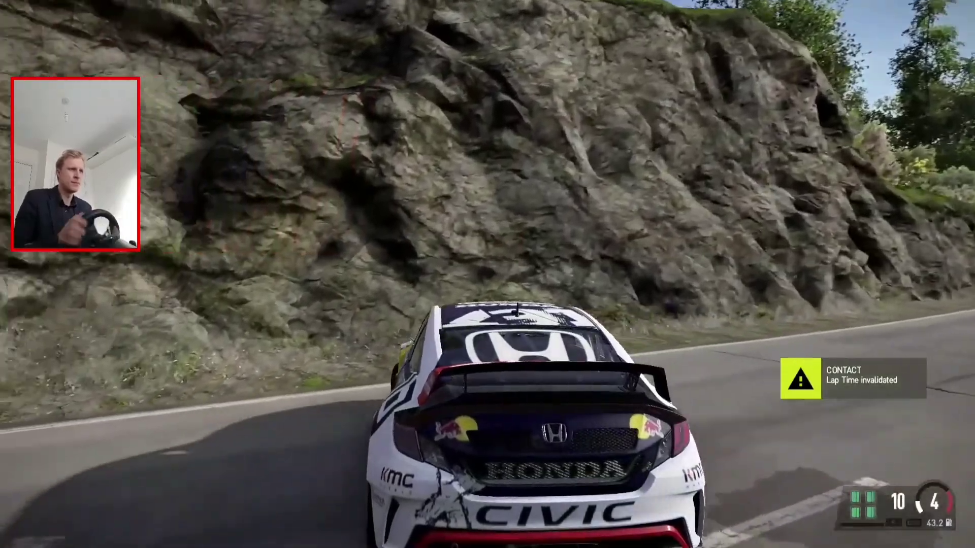
Cycle the driving camera with the C key to the cockpit view and keep racing
key(c)
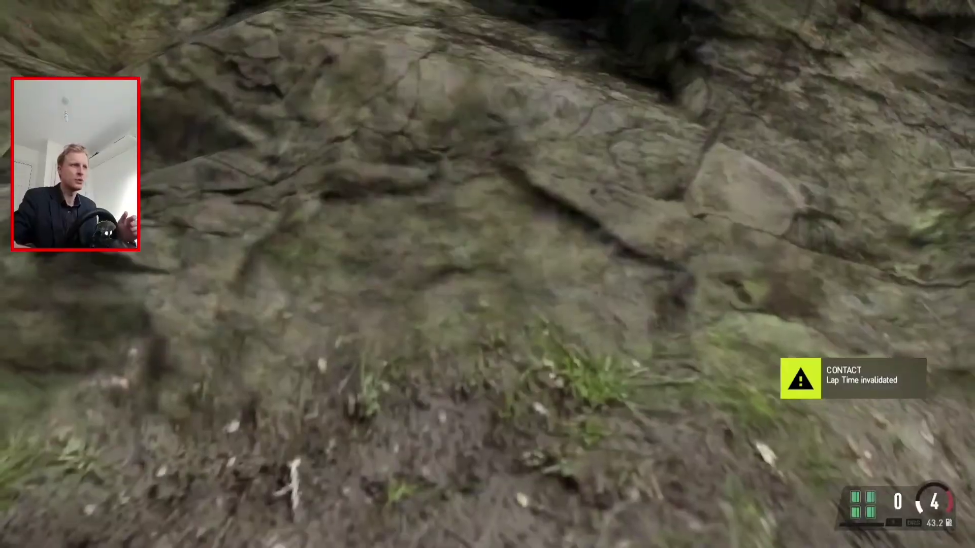
key(c)
key(c)
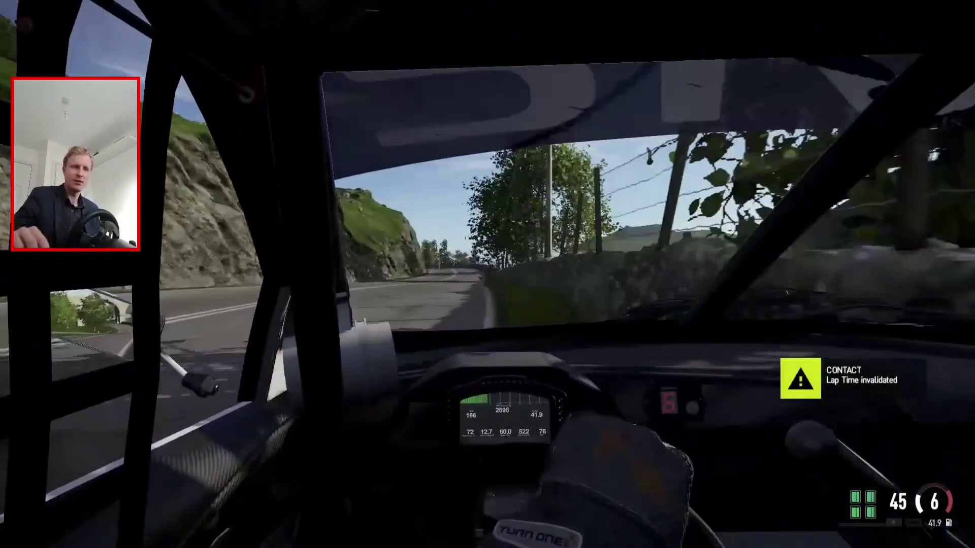
Change the driving camera from cockpit to bonnet view with the C key
key(c)
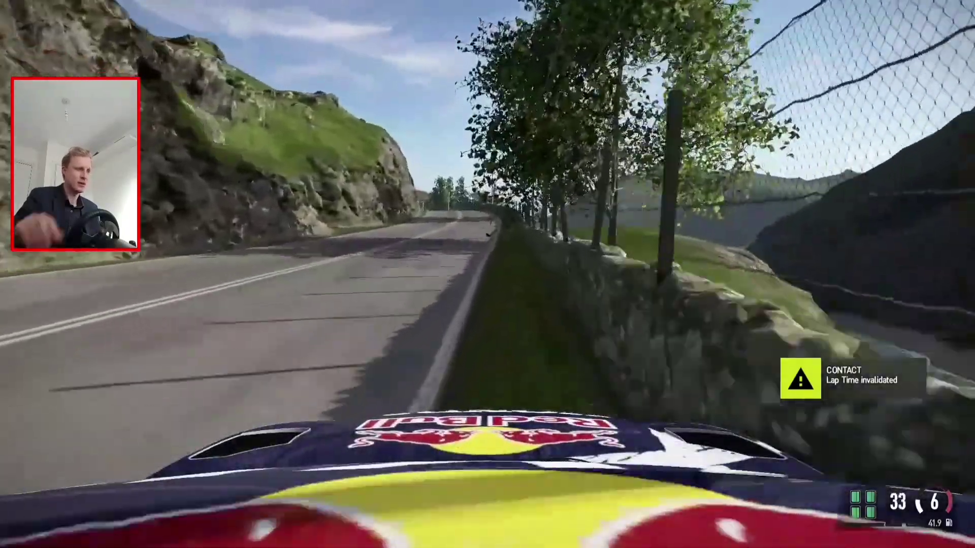